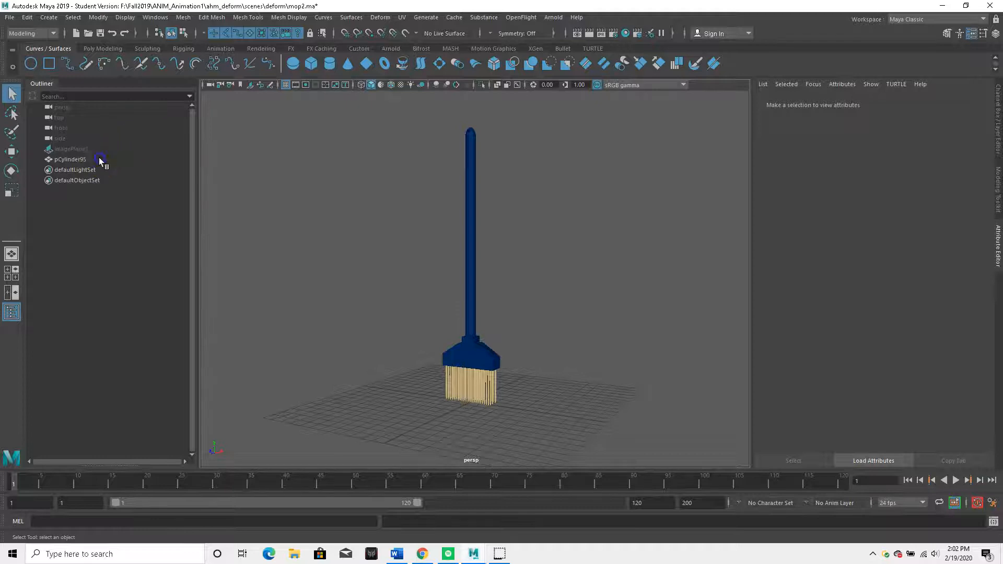
Add a nonlinear Bend deformer to the broom mesh pCylinder95
key("f")
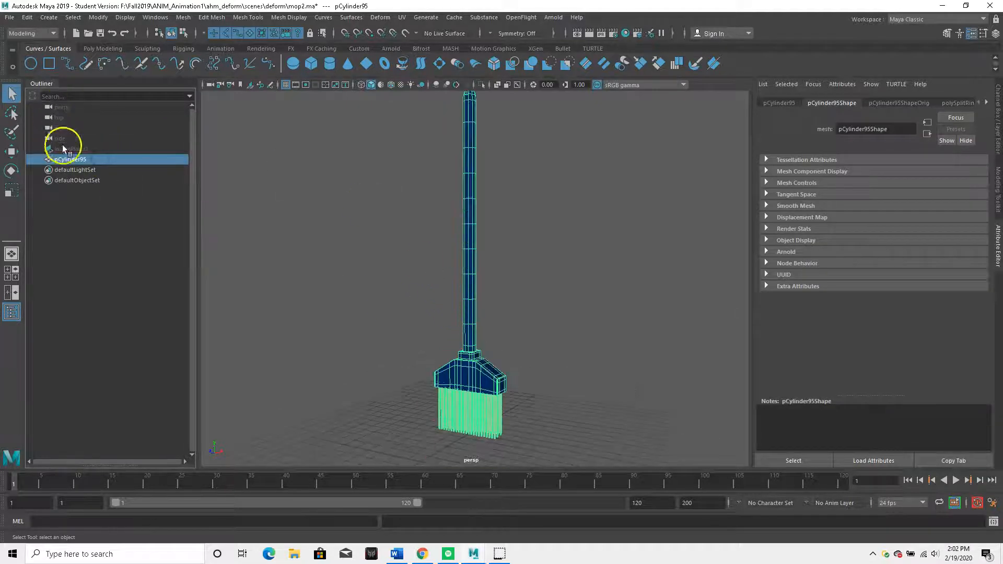
left_click(389, 20)
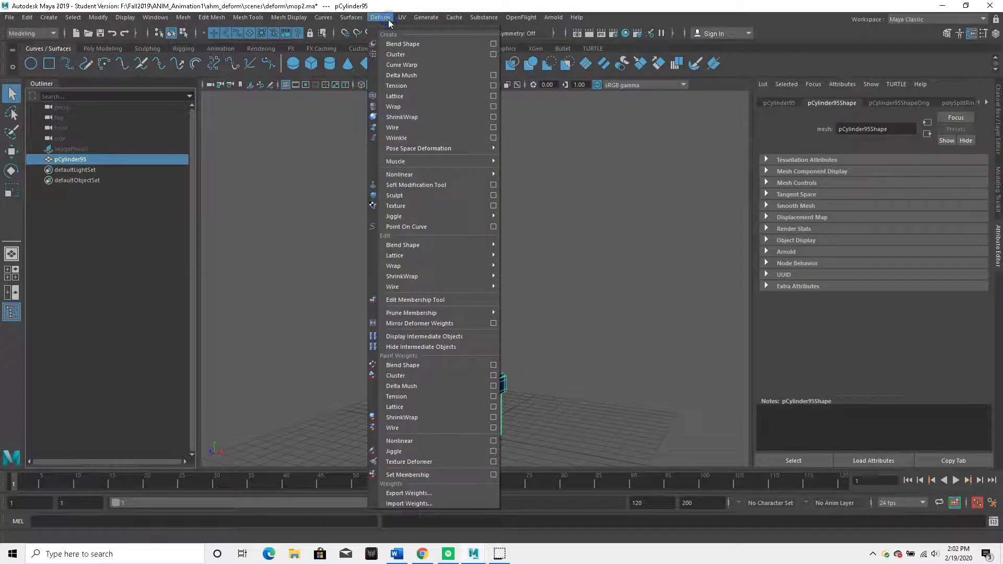
mouse_move(409, 176)
left_click(517, 183)
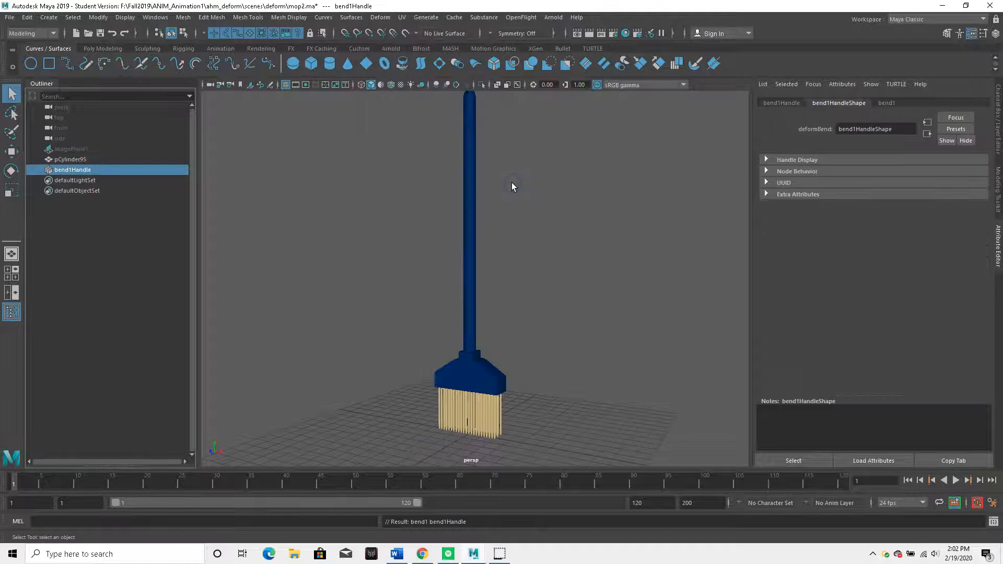
Hide the broom mesh so only the bend handle is left in the viewport
left_click(178, 159)
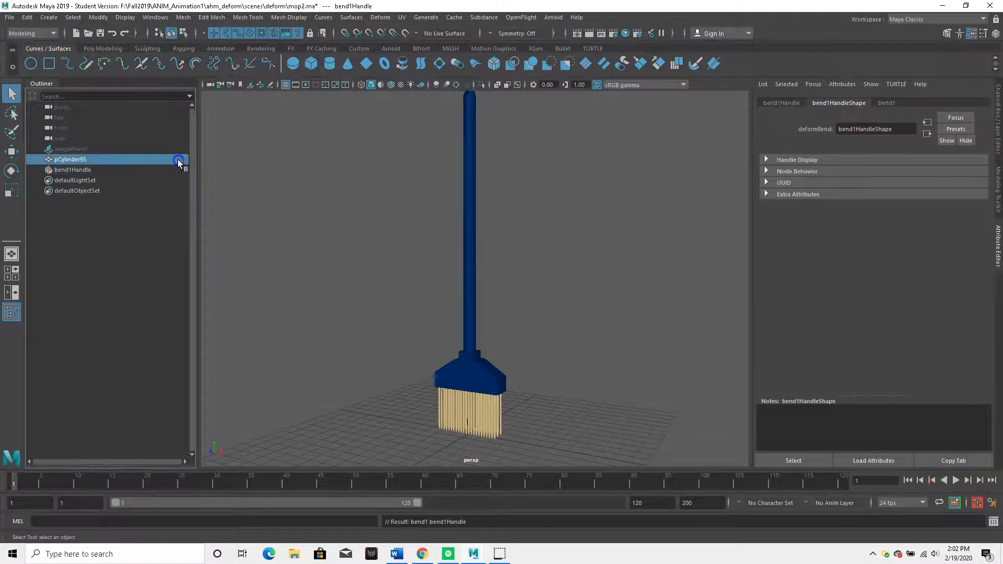
key("ctrl+h")
left_click(314, 165)
key("f")
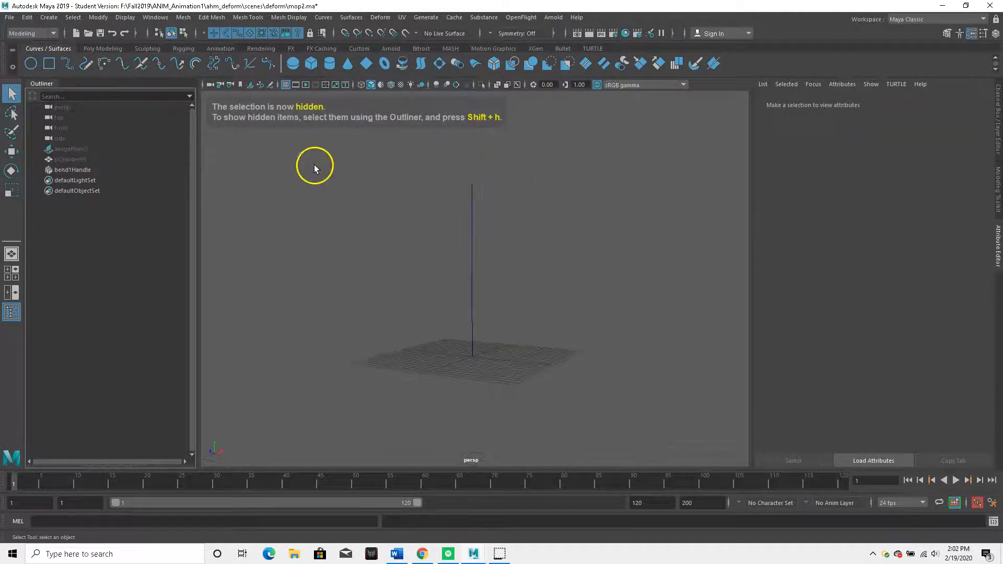
Select the bend handle and open the nonlinear deformer attributes of bend1
left_click(470, 242)
key("f")
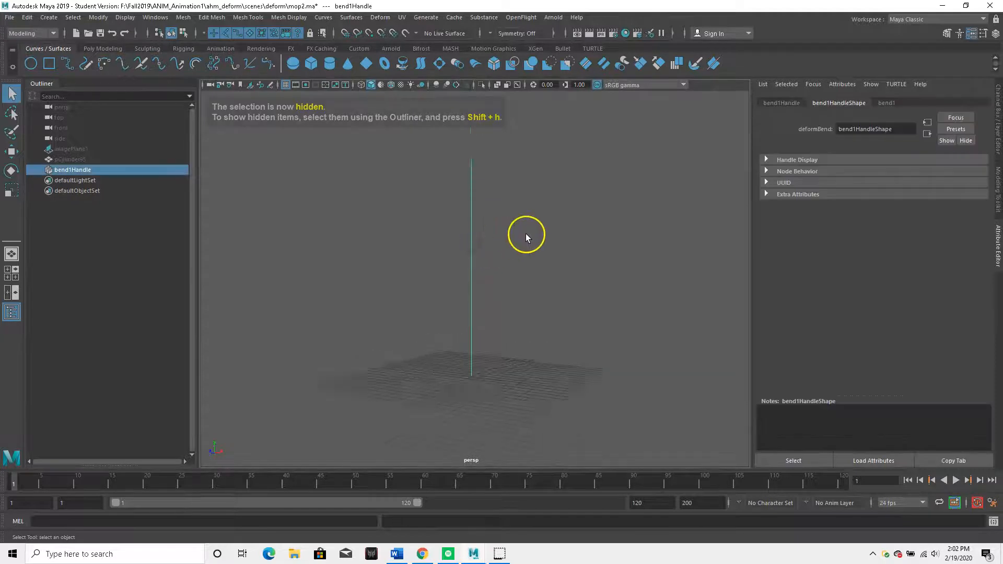
left_click(784, 103)
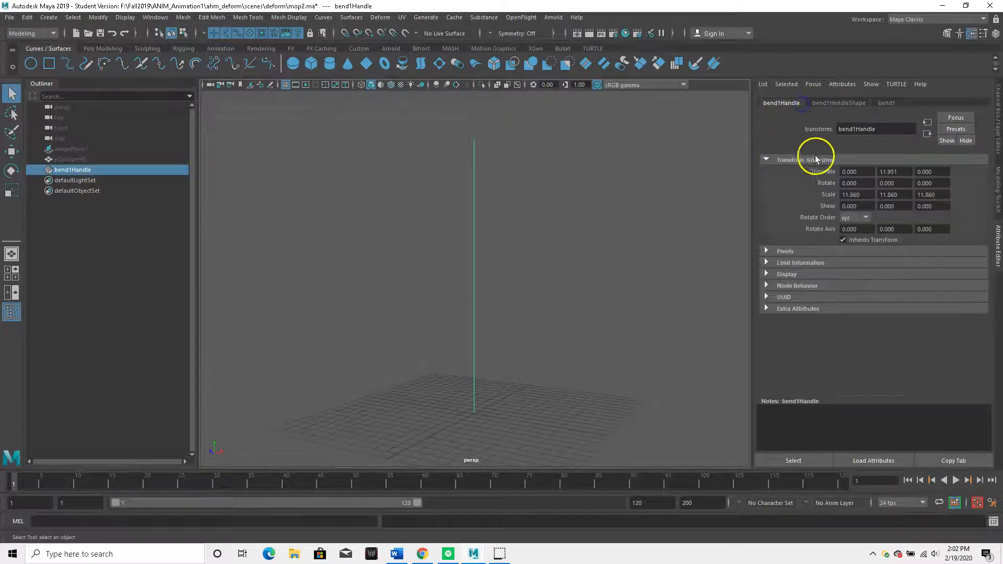
left_click(890, 104)
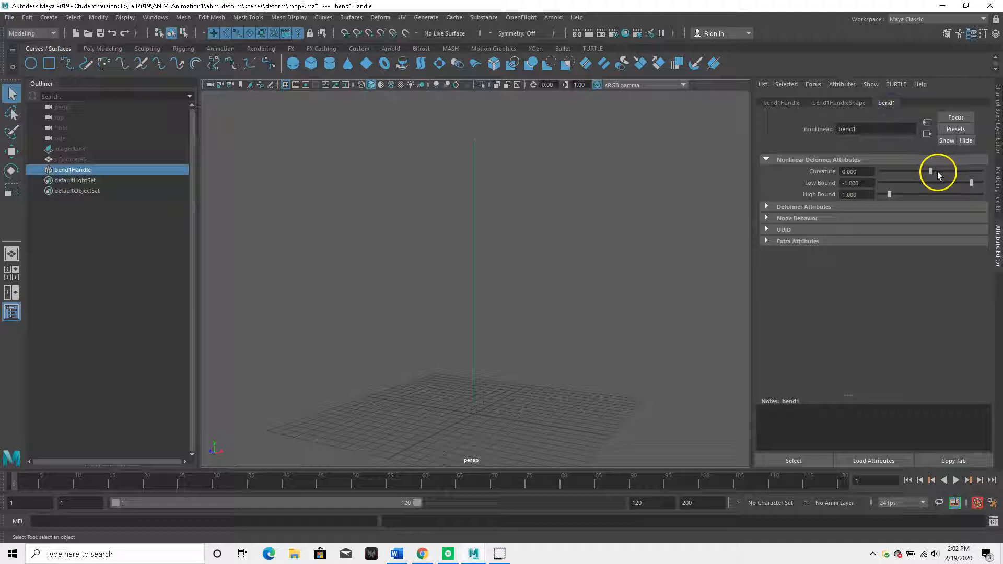
Try curvatures of about 117 and 72 and different bounds on the bend handle, and reset the curvature to 0
left_click_drag(947, 172, 964, 172)
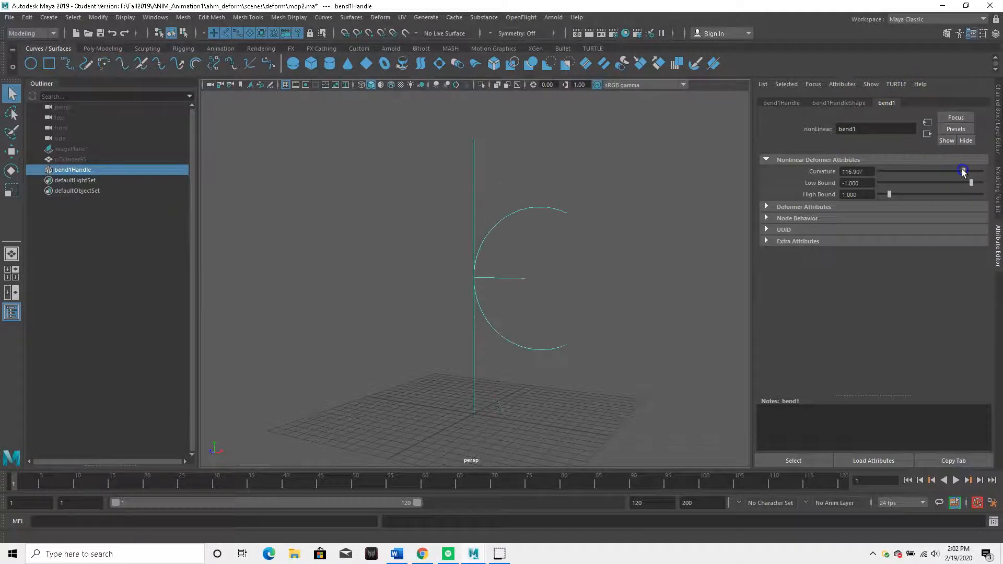
left_click_drag(571, 262, 593, 293, "alt")
mouse_move(964, 172)
left_mouse_down()
mouse_move(898, 178)
mouse_move(954, 188)
mouse_move(894, 191)
mouse_move(948, 202)
mouse_move(974, 183)
left_mouse_up()
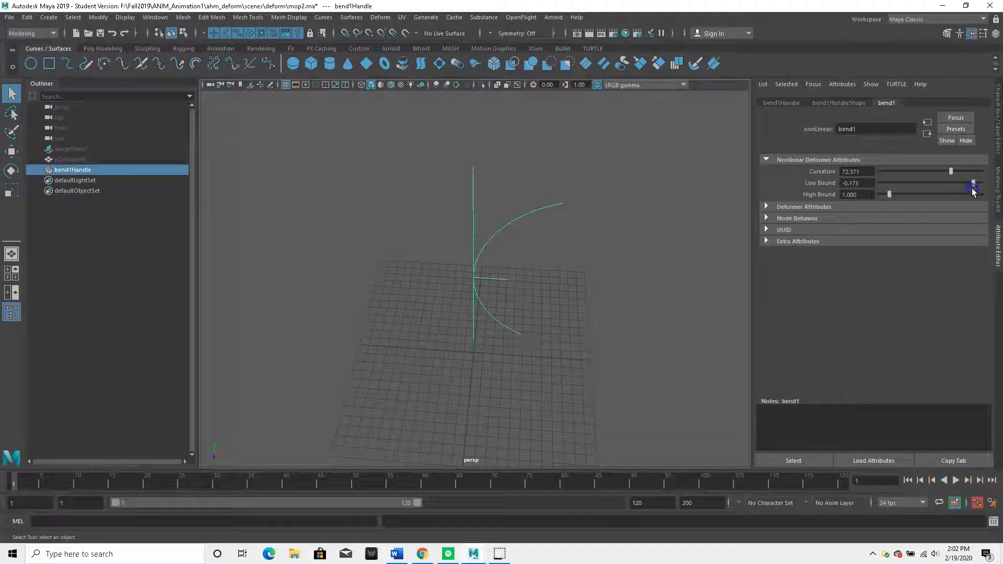
key("ctrl+z")
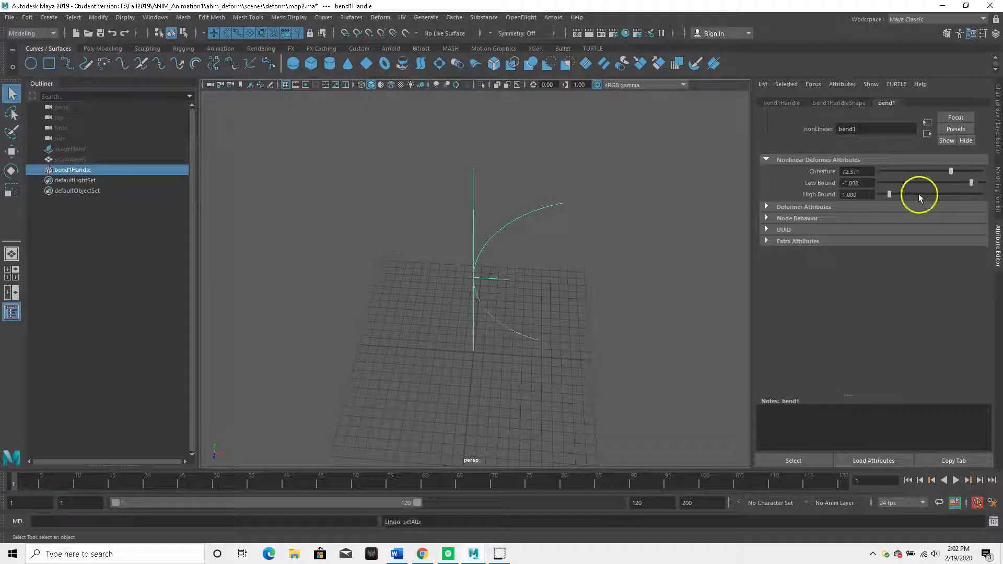
mouse_move(893, 196)
left_mouse_down()
mouse_move(877, 196)
mouse_move(889, 196)
left_mouse_up()
double_click(850, 171)
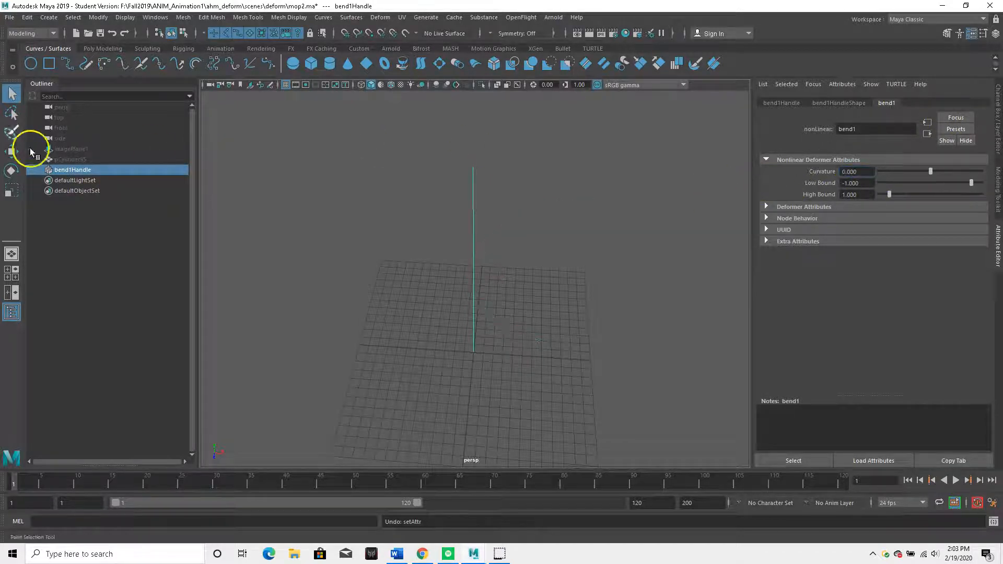
Show the hidden broom mesh again
left_click(71, 160)
key("shift+h")
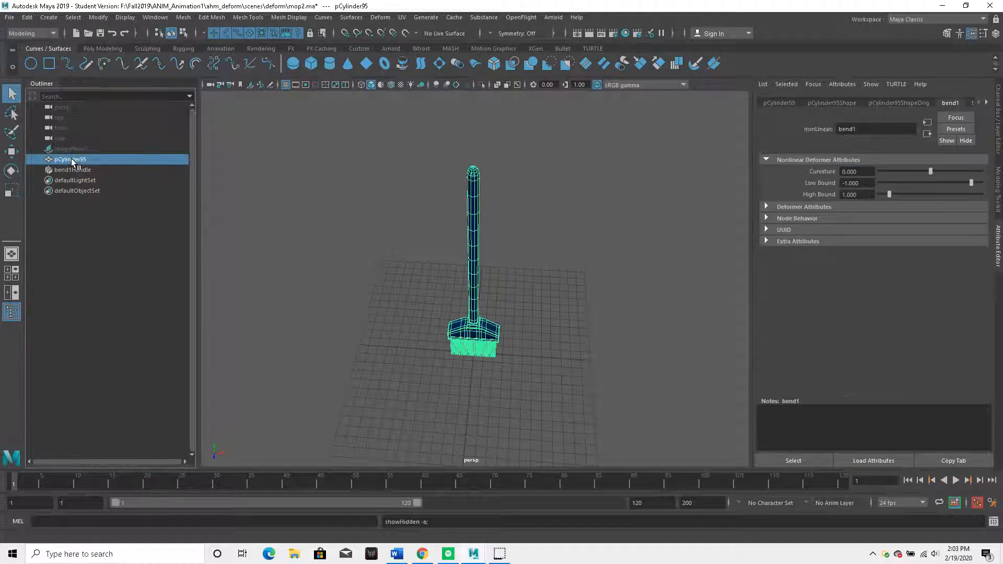
scroll(503, 225, "up", 4)
left_click_drag(504, 225, 489, 210, "alt")
scroll(471, 225, "down", 3)
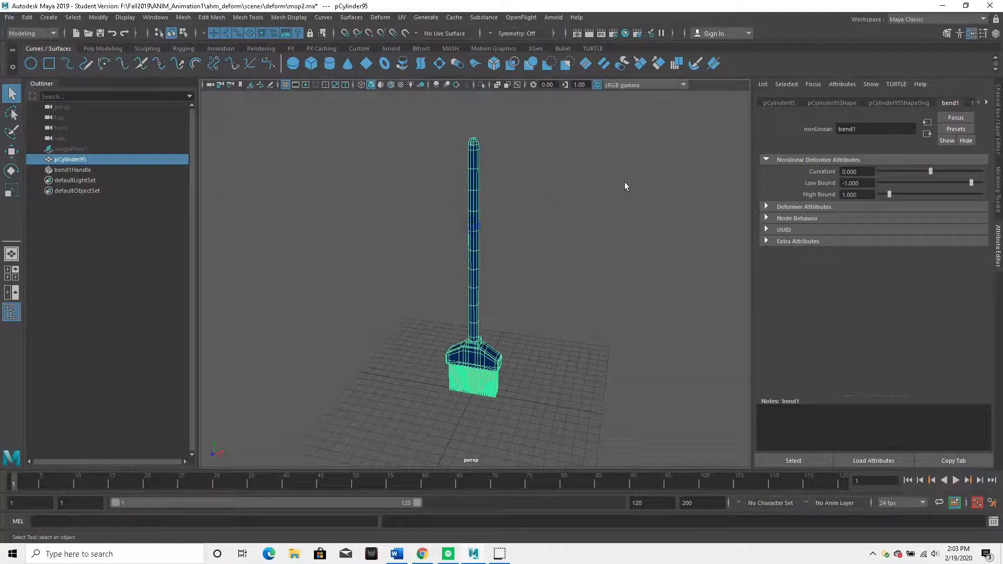
Bend the broom with a curvature of about 81.6, and with about -74.2 and the low bound at 0
left_click_drag(919, 180, 953, 179)
left_click(619, 247)
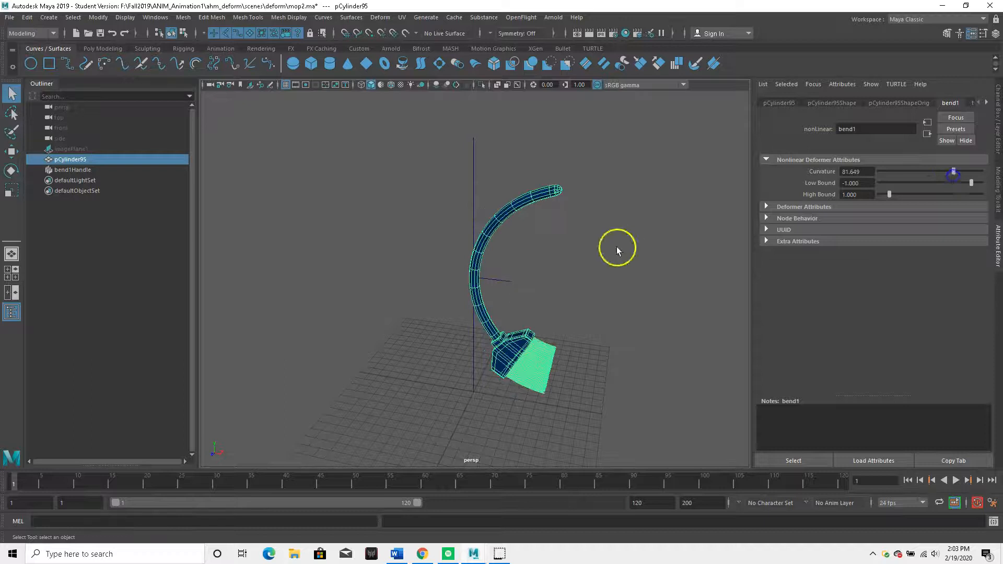
left_click(54, 160)
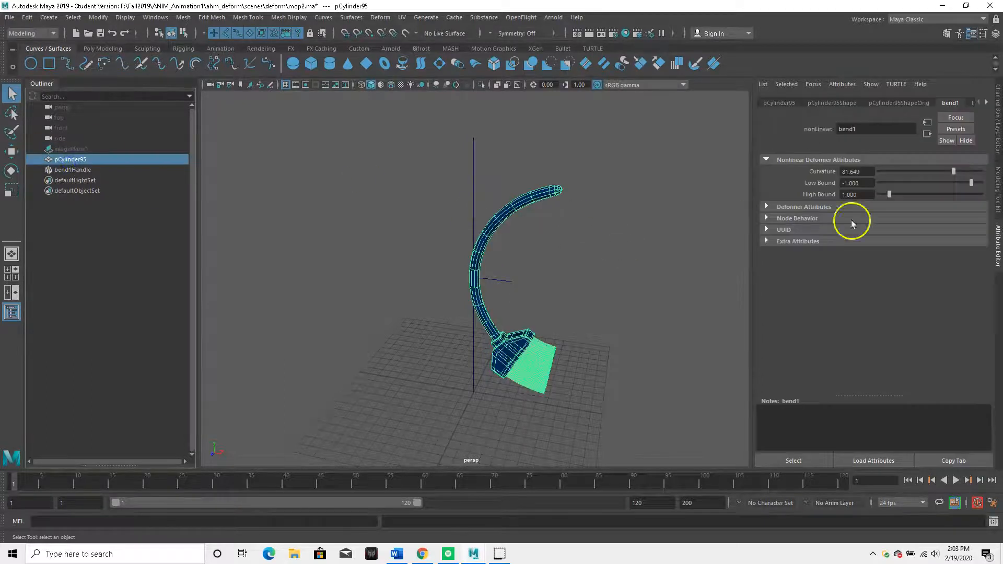
mouse_move(926, 178)
left_mouse_down()
mouse_move(907, 173)
mouse_move(955, 172)
mouse_move(951, 186)
mouse_move(983, 187)
mouse_move(918, 170)
mouse_move(945, 178)
mouse_move(909, 188)
left_mouse_up()
Move the bend handle down to the broom's bristles and up to the top of its handle, varying the curvature at each position
left_click(474, 146)
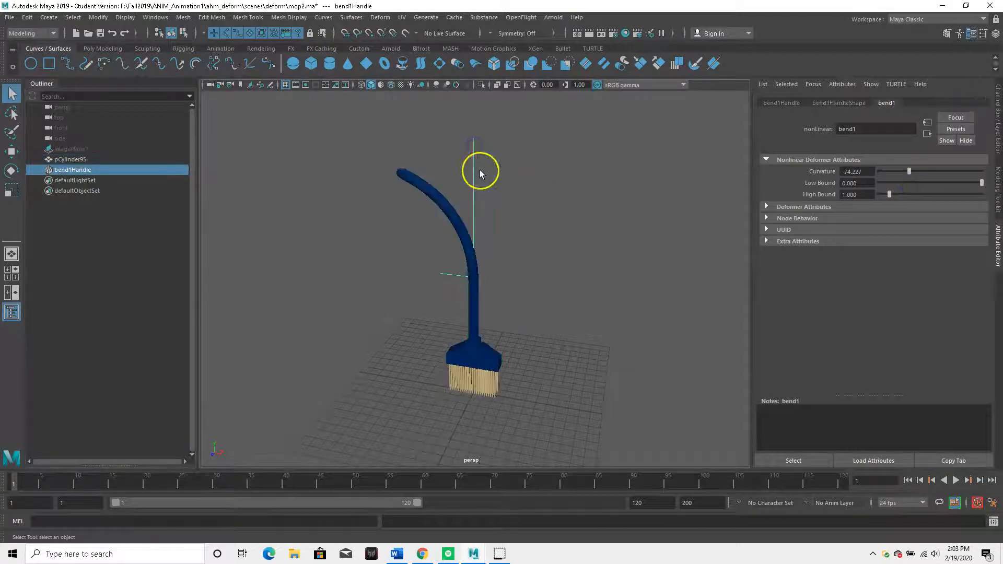
key("w")
left_click_drag(474, 232, 475, 381)
left_click_drag(909, 173, 936, 214)
left_click_drag(475, 379, 473, 176)
left_click_drag(935, 171, 816, 218)
Undo the bend handle moves along with the related curvature and low bound changes
key("ctrl+z")
key("ctrl+z")
key("ctrl+z")
key("ctrl+z")
key("ctrl+z")
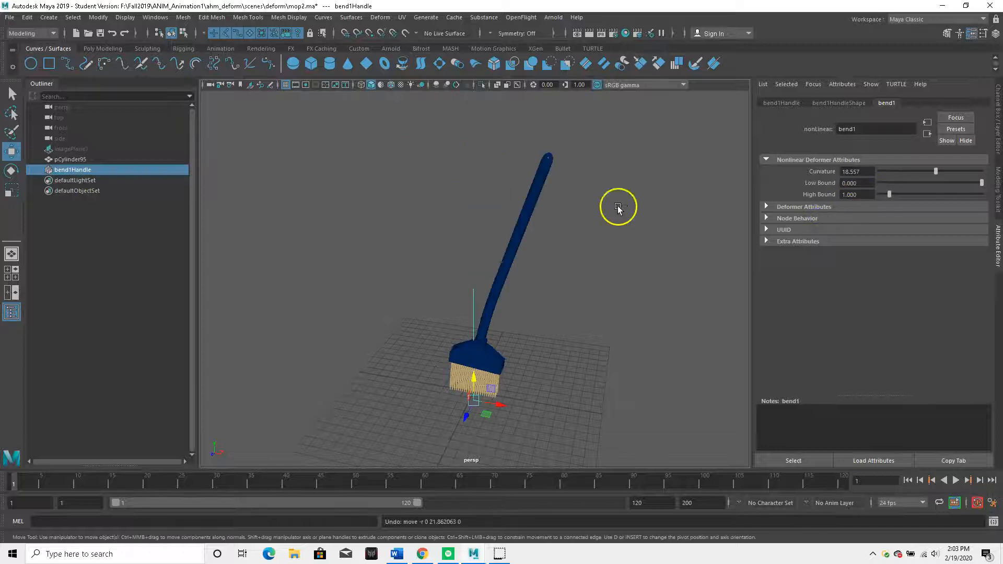
key("ctrl+z")
key("ctrl+z")
key("ctrl+z")
key("ctrl+z")
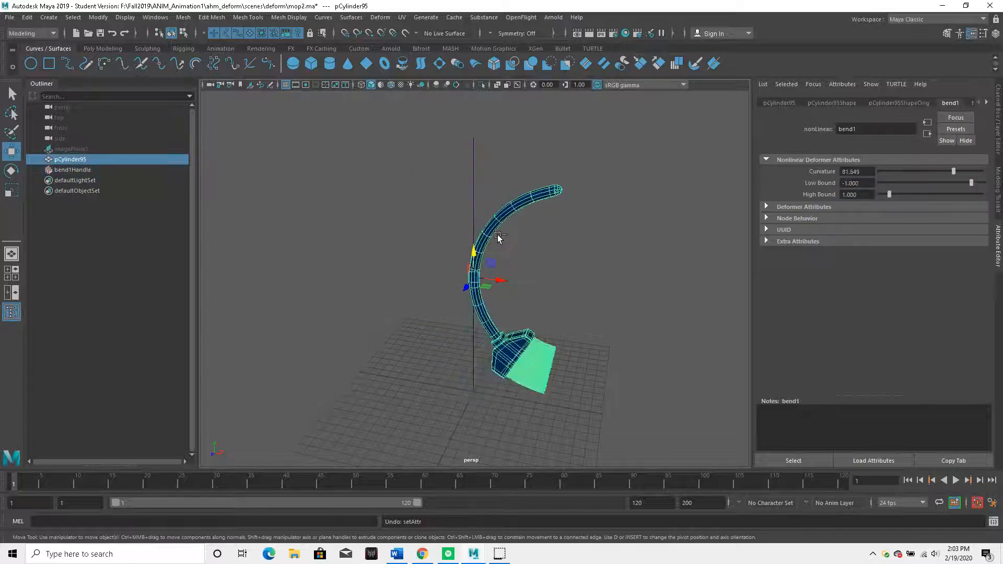
Set the bend handle's Y rotation to 90 and the bend's high bound to 0
left_click(84, 169)
left_click(781, 104)
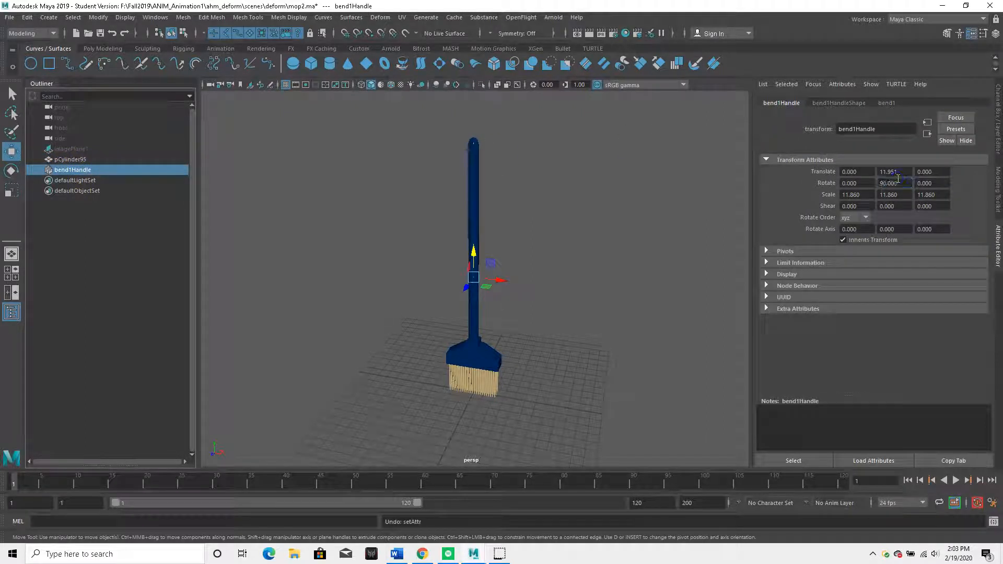
left_click(888, 102)
left_click_drag(930, 172, 959, 172)
key("ctrl+z")
key("ctrl+z")
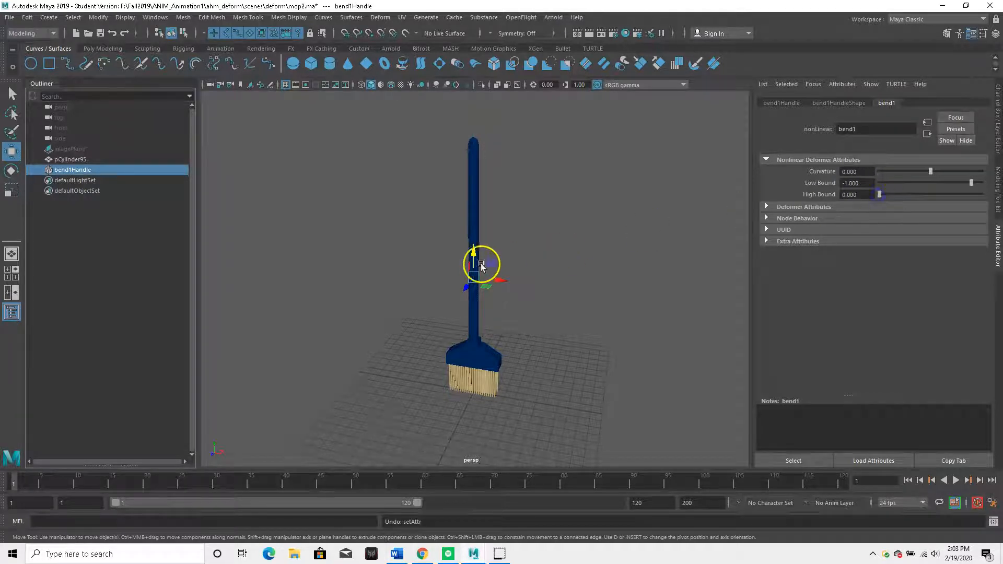
Swing only the lower part of the broom by varying the bend's curvature
left_click(781, 103)
left_click(856, 103)
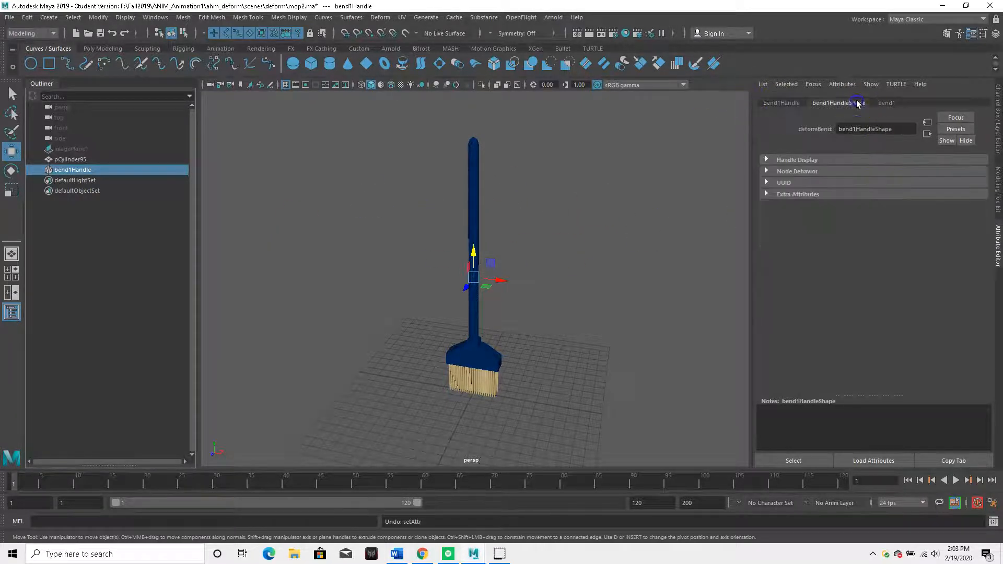
left_click(886, 102)
left_click_drag(912, 172, 931, 195)
left_click_drag(522, 269, 488, 247, "alt")
right_click_drag(488, 247, 563, 245, "alt")
Try to animate the bend with a curvature of about -148 at frame 14 and 154 at frame 40, and undo it
left_click_drag(952, 183, 974, 175)
left_click(105, 480)
left_click(284, 480)
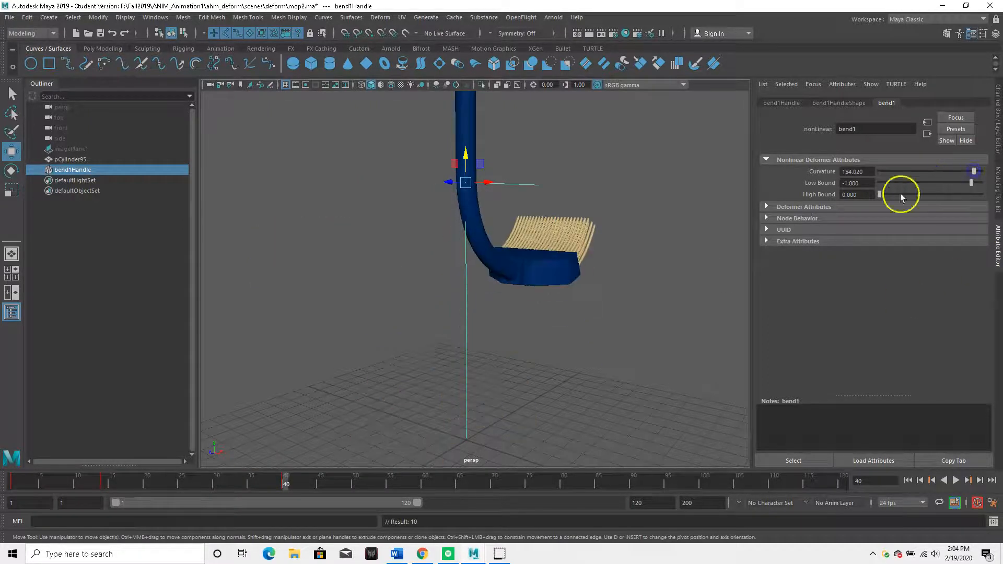
left_click(14, 481)
key("ctrl+z")
key("ctrl+z")
key("ctrl+z")
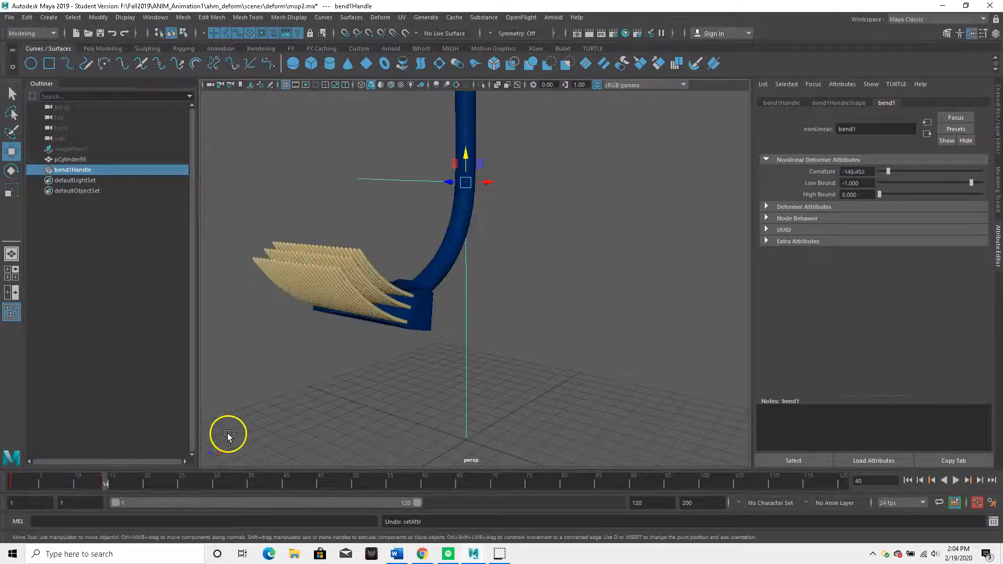
Key the bend's curvature at about 81.6 on frame 1 and change it to a negative value at frame 13
right_click(819, 175)
left_click(836, 189)
left_click_drag(51, 488, 99, 490)
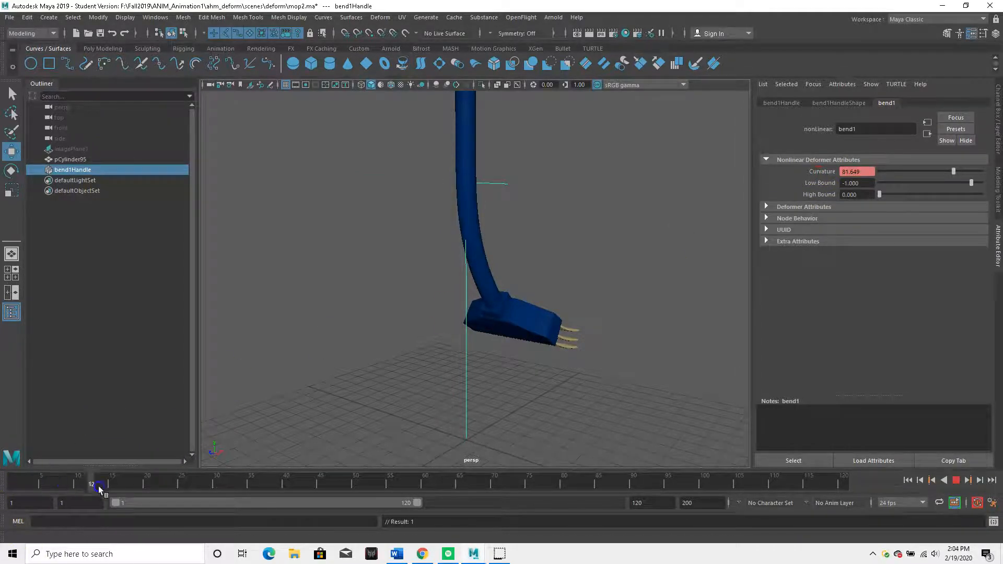
left_click_drag(953, 172, 910, 178)
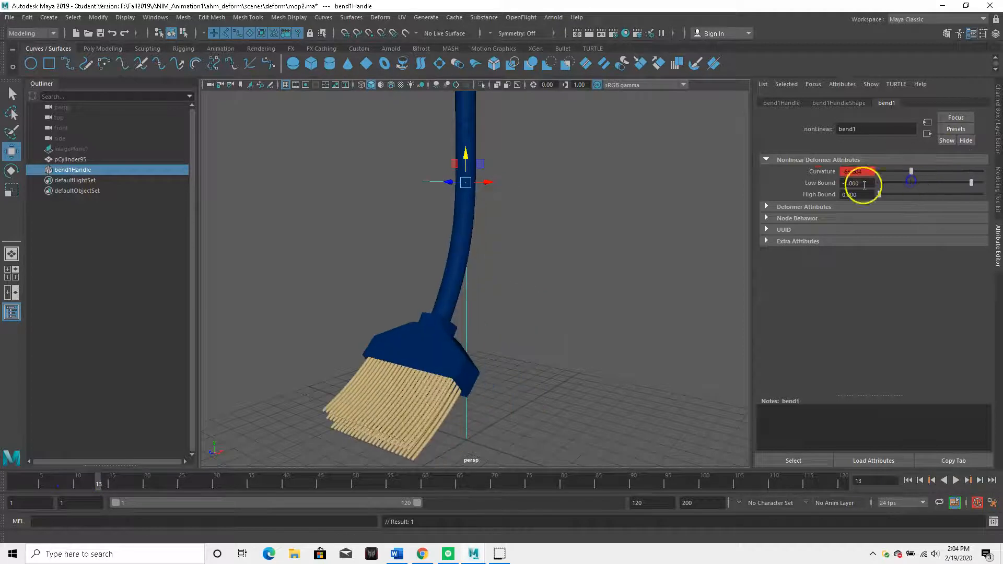
Set the bend's curvature to about 155.9 at frame 24 and about -105.8 at frame 44
left_click_drag(162, 483, 175, 483)
left_click_drag(910, 188, 974, 182)
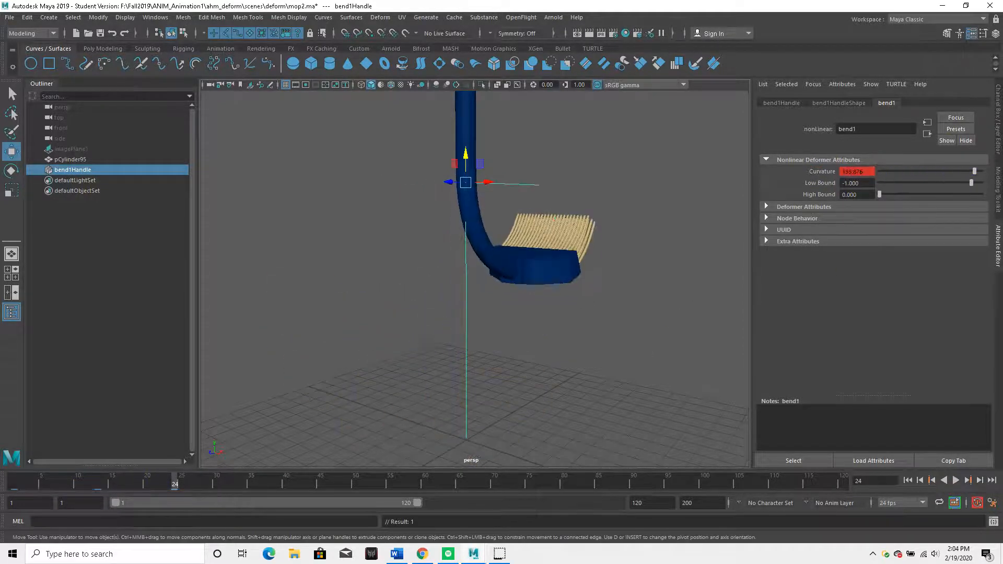
left_click_drag(175, 483, 314, 484)
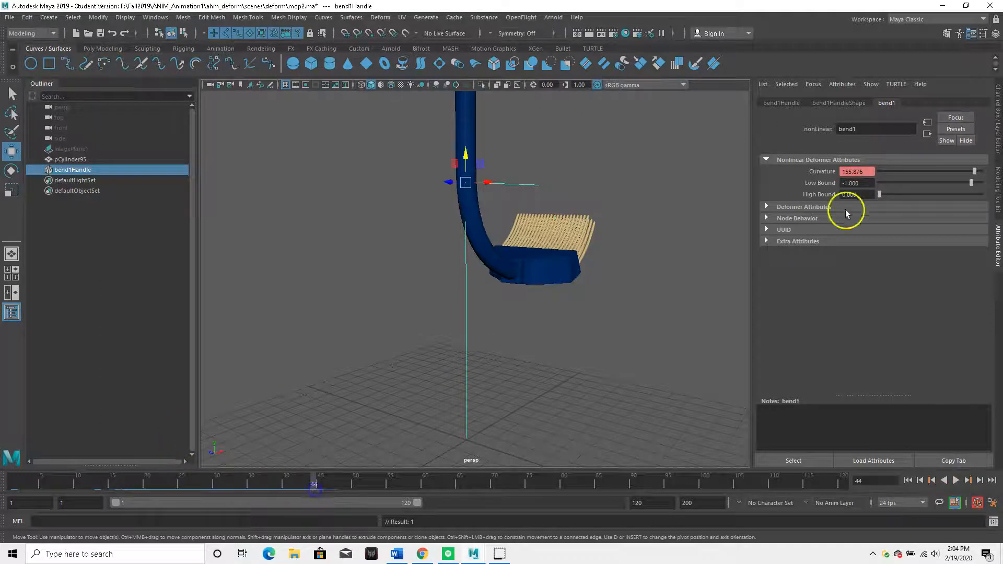
left_click_drag(974, 172, 900, 175)
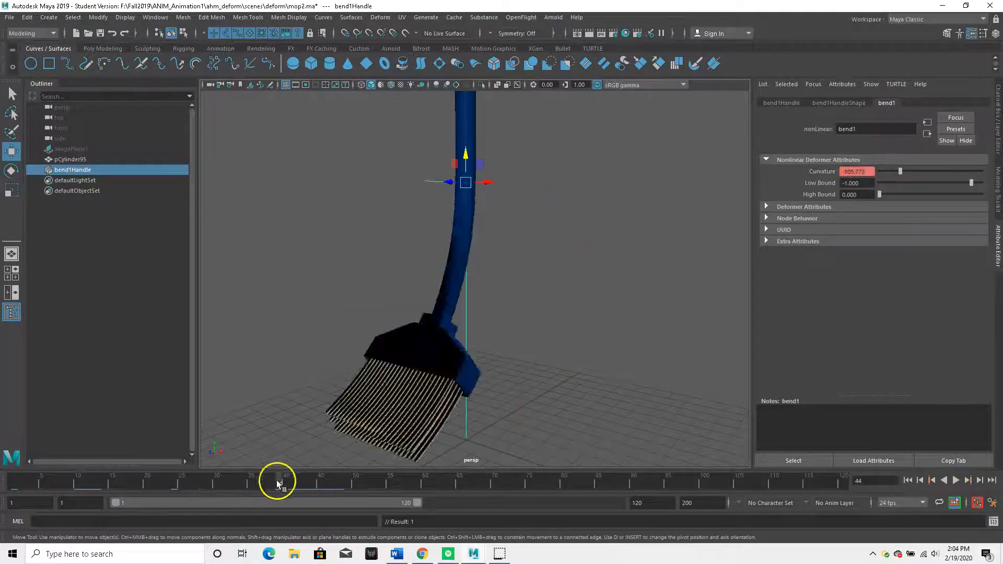
Play back the broom's swinging animation and examine the bend from several angles
left_click(955, 480)
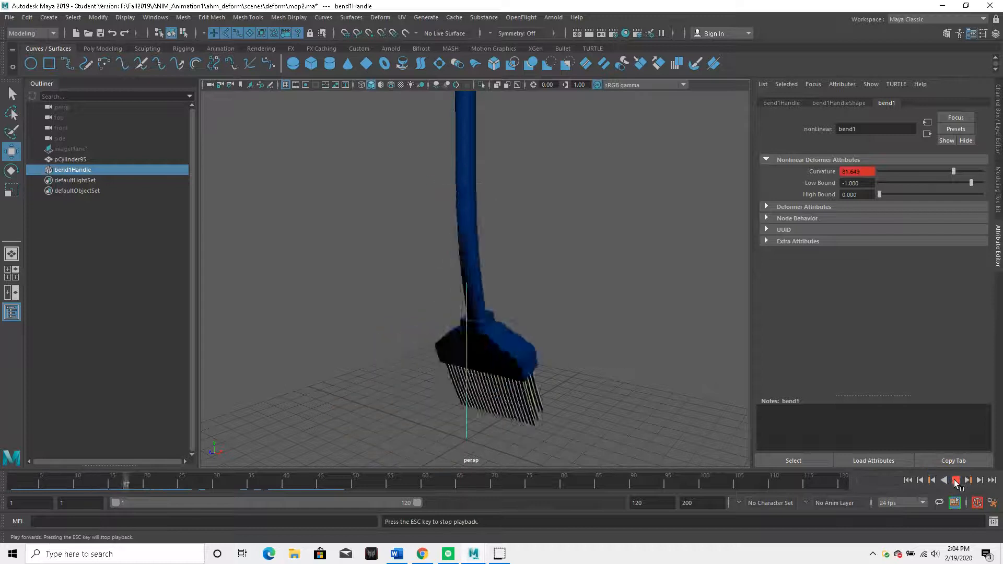
left_click(425, 329)
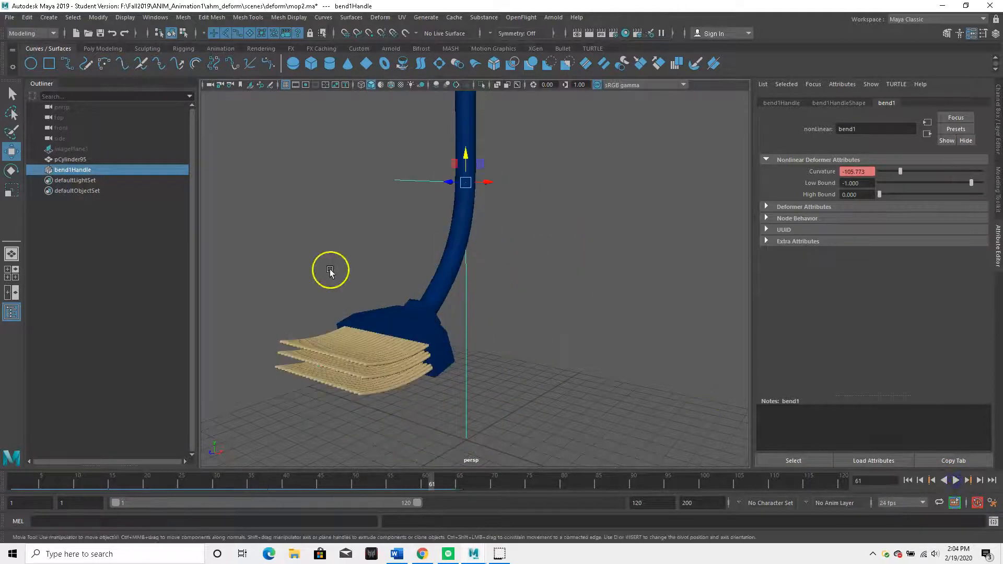
scroll(394, 246, "down", 5)
left_click_drag(394, 246, 345, 293, "alt")
left_click_drag(368, 483, 11, 459)
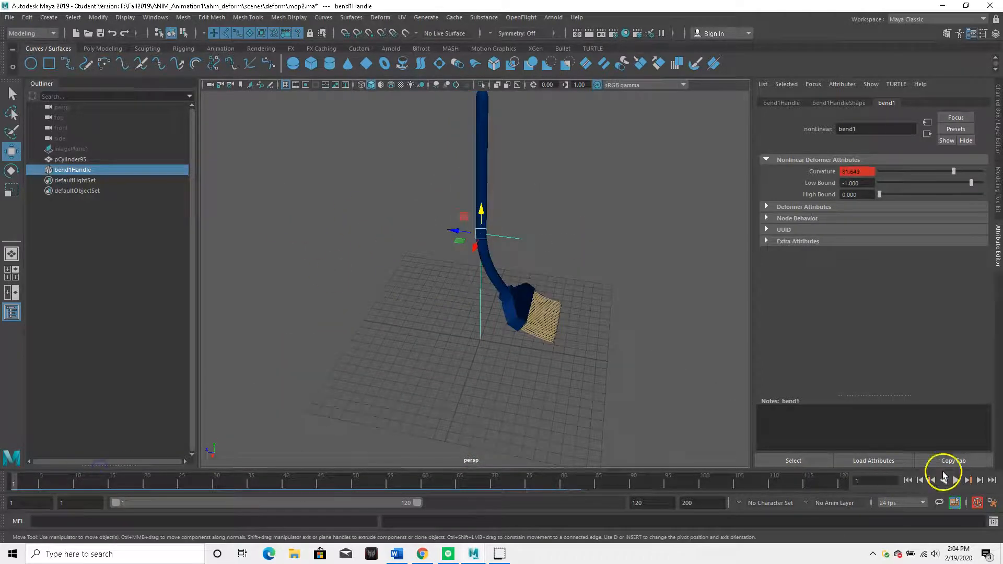
left_click(956, 480)
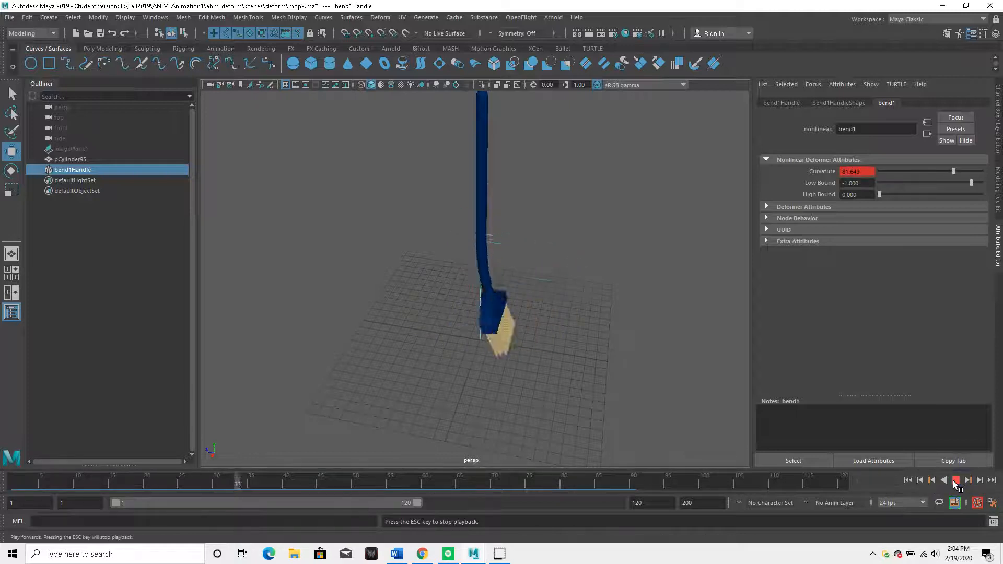
left_click(956, 480)
left_click_drag(298, 244, 411, 209, "alt")
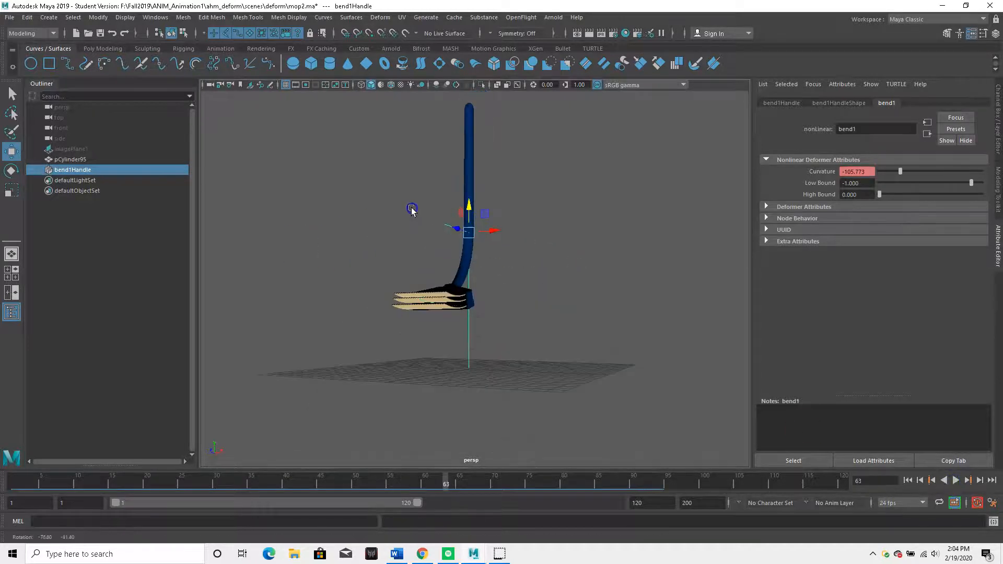
Undo the curvature animation and the bend adjustments until the broom is straight with its default bounds
key("ctrl+z")
key("ctrl+z")
key("ctrl+z")
key("ctrl+z")
key("ctrl+z")
key("ctrl+z")
key("ctrl+z")
key("ctrl+z")
key("ctrl+z")
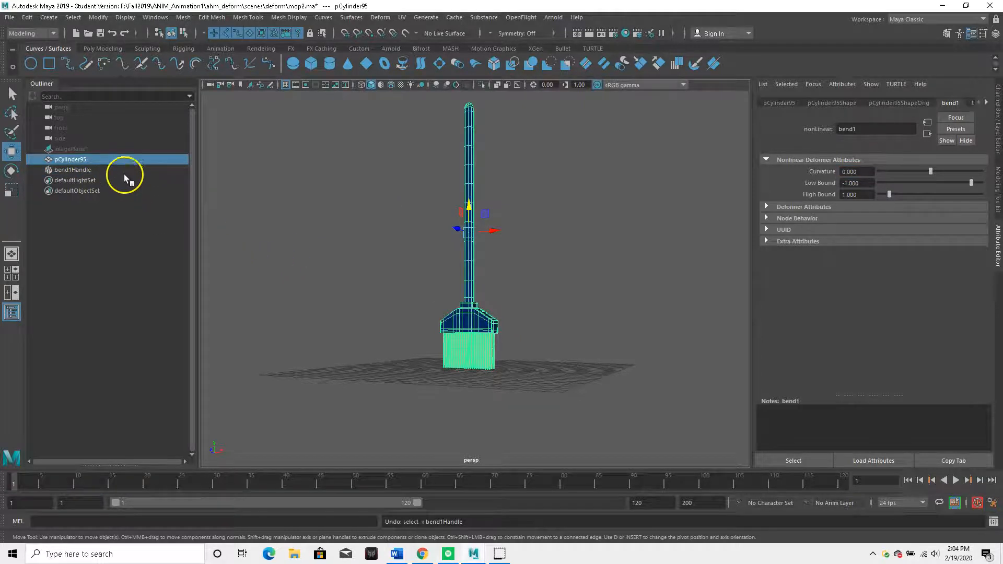
Undo the remaining bend steps until the Bend deformer is removed from the broom
key("ctrl+z")
key("ctrl+z")
key("ctrl+z")
key("ctrl+z")
Add a nonlinear Flare deformer to the broom and hide the broom mesh
left_click(361, 19)
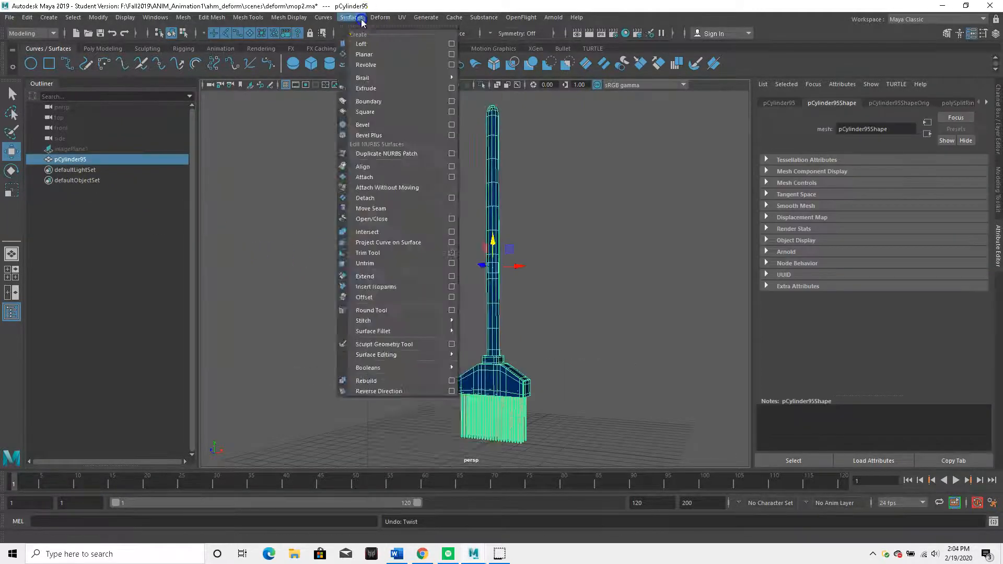
mouse_move(381, 18)
mouse_move(428, 172)
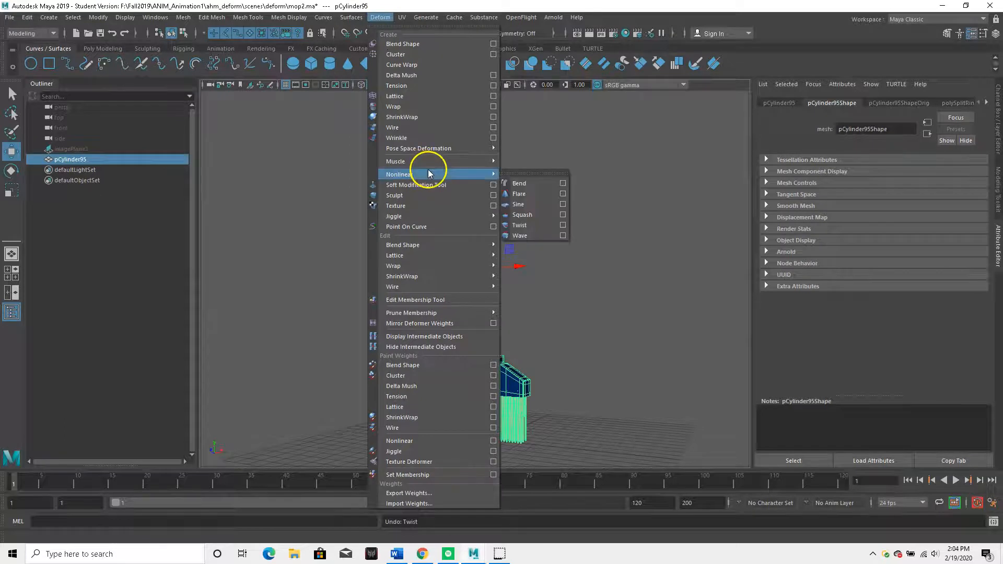
left_click(519, 193)
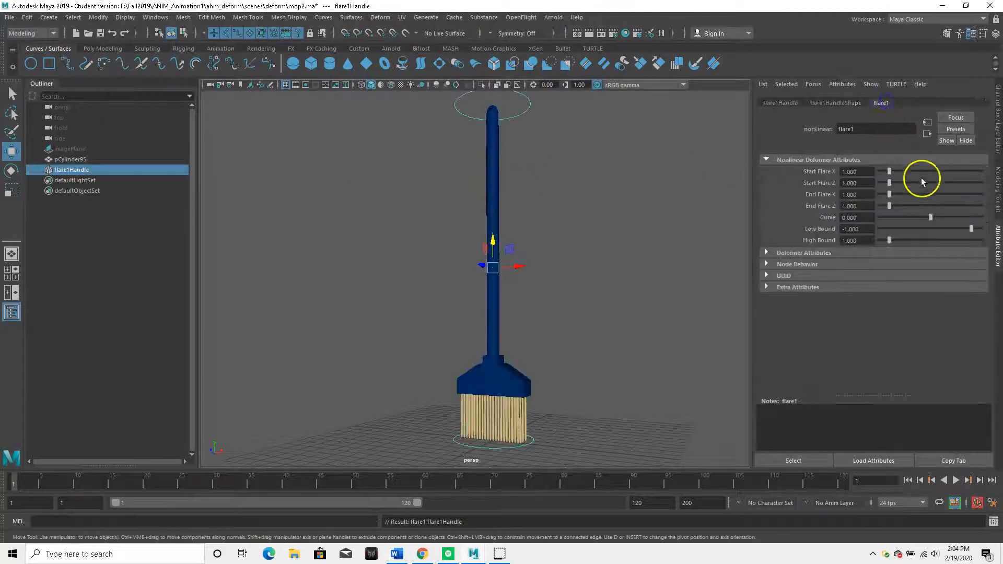
left_click(107, 159)
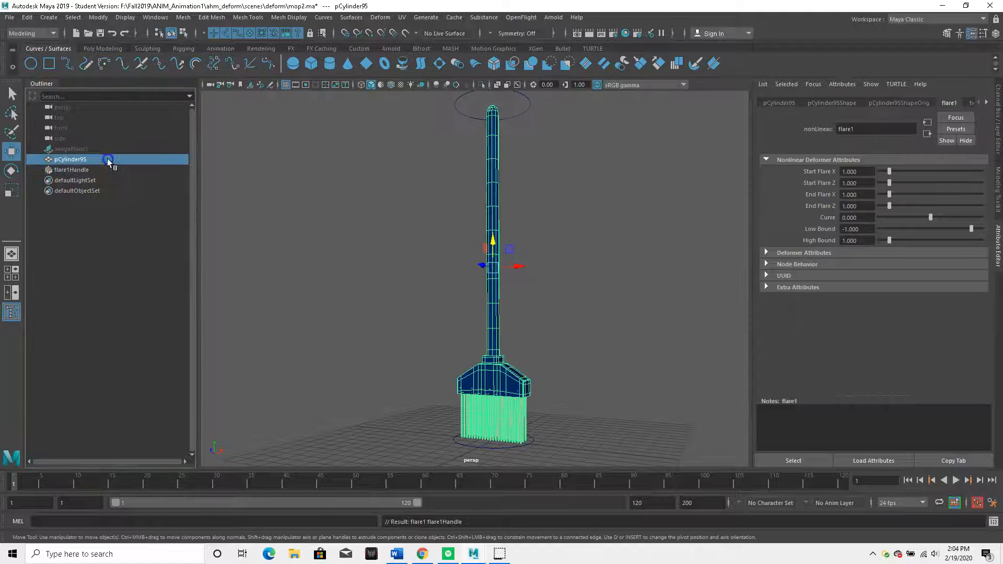
key("ctrl+h")
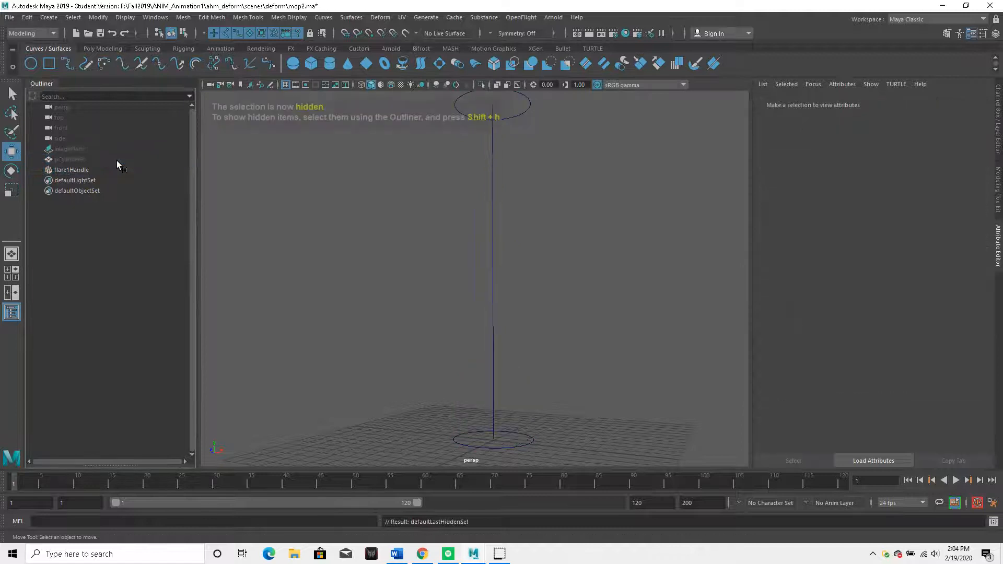
Set the flare's Start Flare X to about 3.711, Start Flare Z to 4.021, End Flare X to 2.887 and End Flare Z to 3.402
left_click(493, 271)
left_click_drag(890, 172, 923, 177)
left_click_drag(391, 232, 423, 311, "alt")
scroll(430, 312, "down", 4)
left_click_drag(893, 190, 921, 191)
left_click_drag(649, 253, 629, 208, "alt")
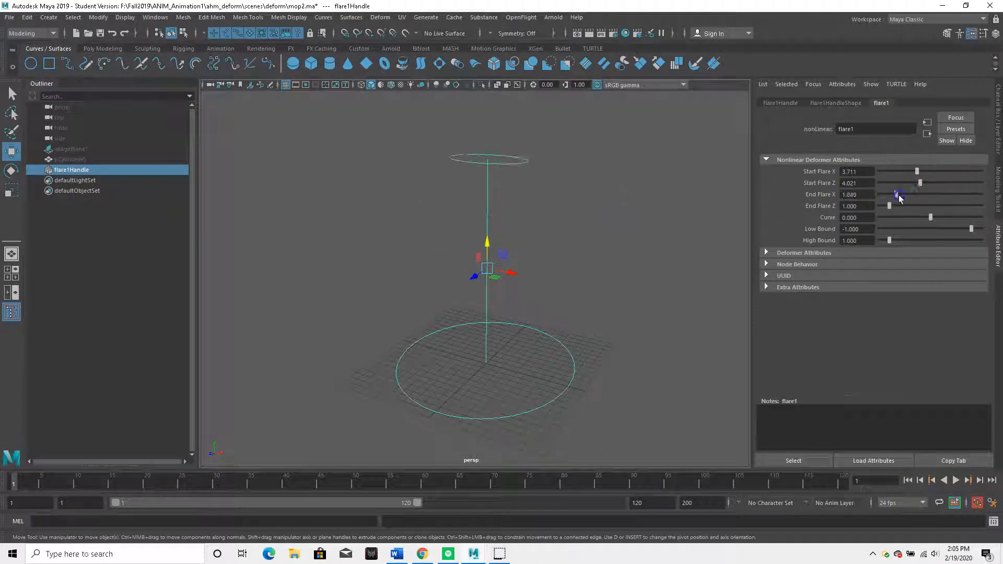
left_click_drag(889, 206, 913, 207)
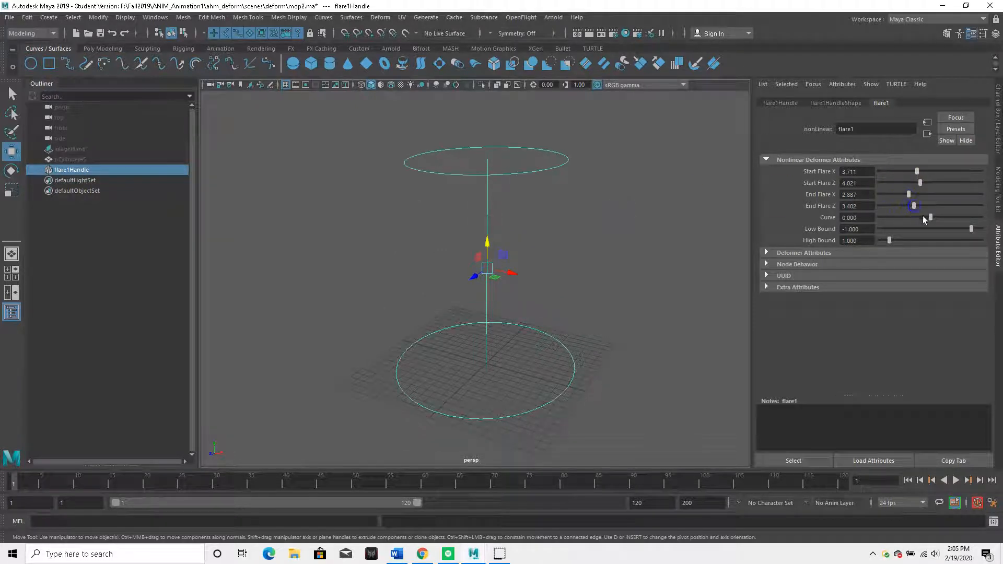
Try positive and negative Curve values on the flare, such as about 1.887, adjust its low bound, and undo these changes
left_click_drag(570, 268, 607, 243, "alt")
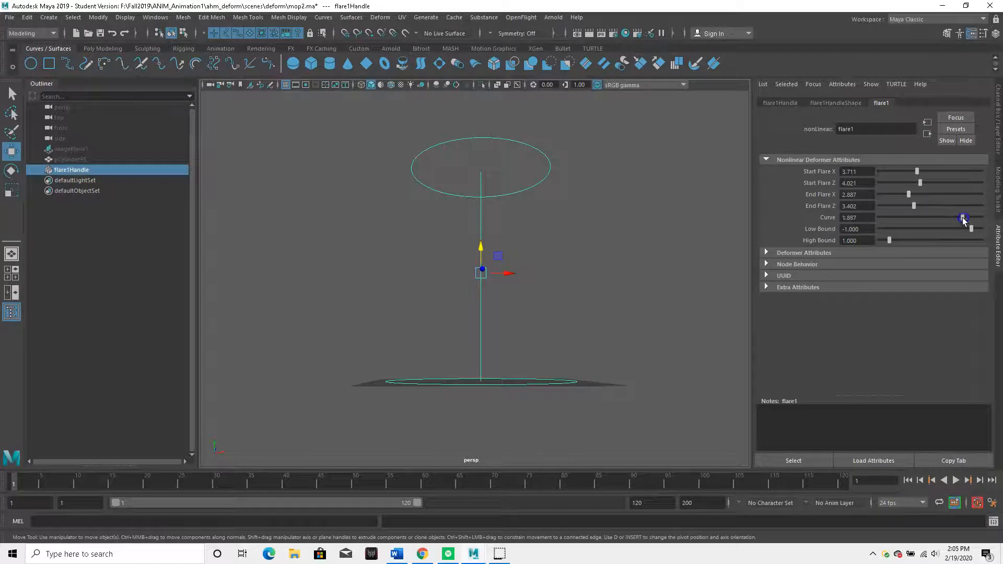
left_click_drag(934, 221, 907, 217)
left_click_drag(523, 209, 549, 254, "alt")
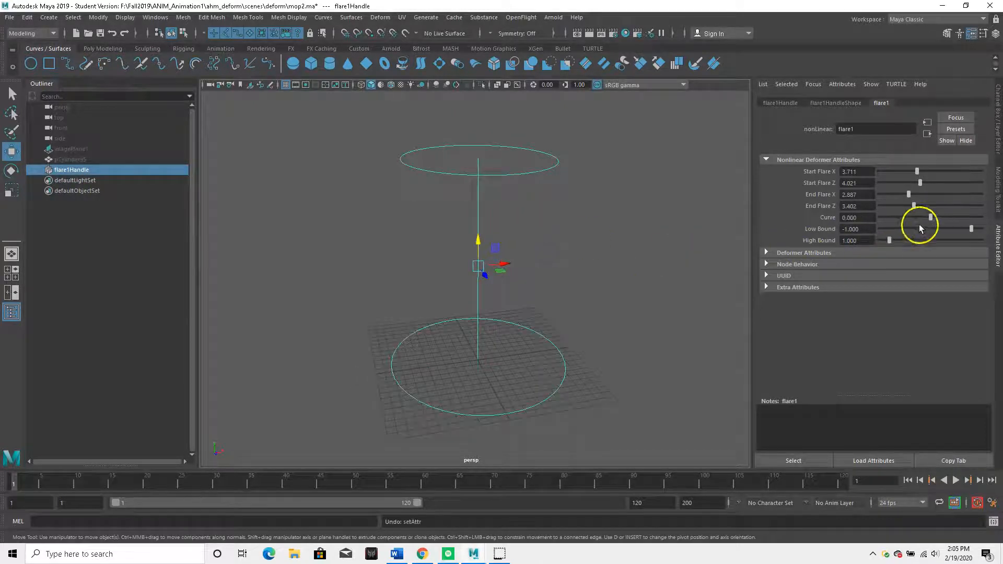
mouse_move(970, 229)
left_mouse_down()
mouse_move(953, 229)
mouse_move(975, 230)
left_mouse_up()
key("ctrl+z")
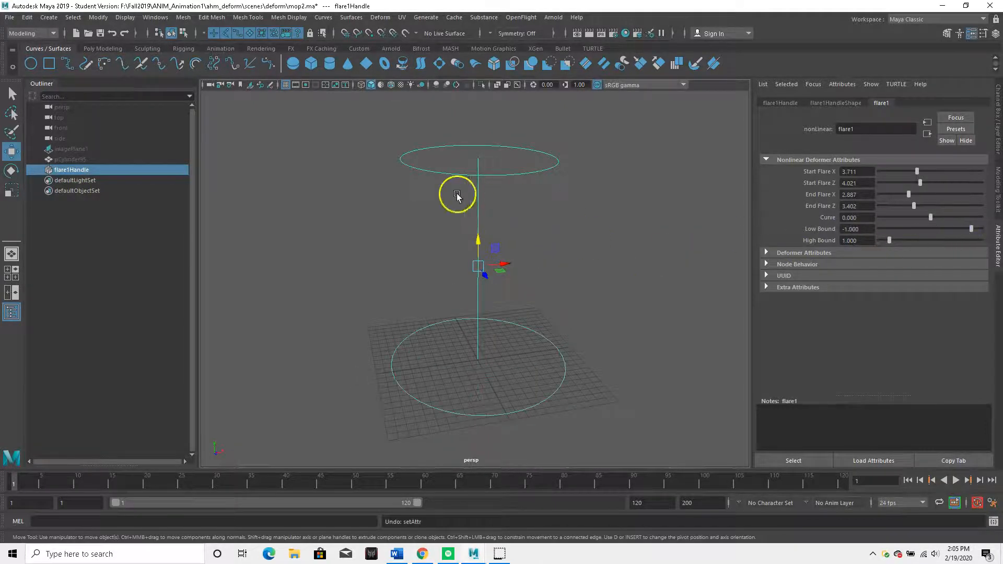
Undo the start and end flare adjustments until all four flare values are back at 1
key("ctrl+z")
key("ctrl+z")
key("ctrl+z")
key("ctrl+z")
Unhide the broom mesh and reselect the flare handle
left_click(117, 180)
left_click(123, 159)
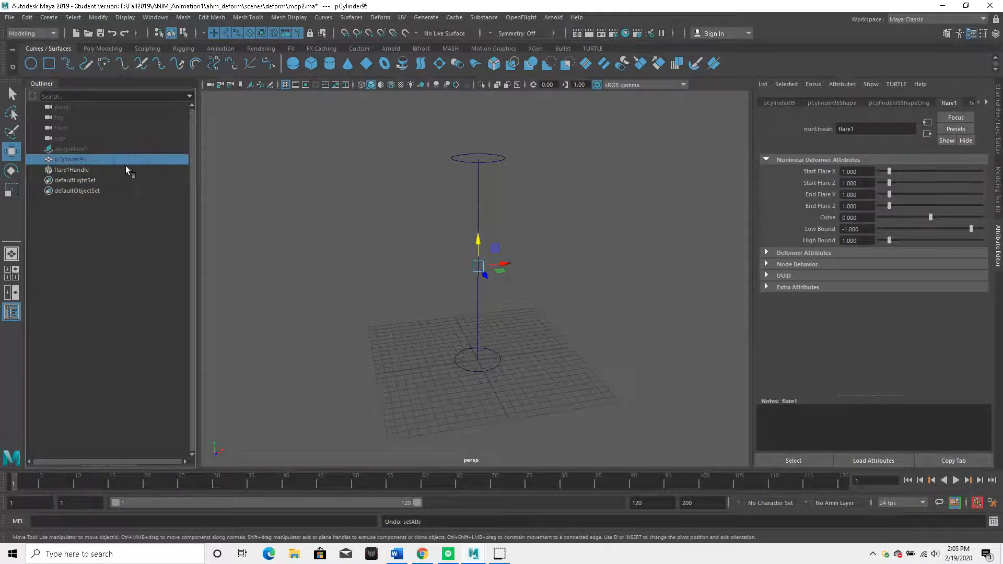
key("shift+h")
left_click(127, 170)
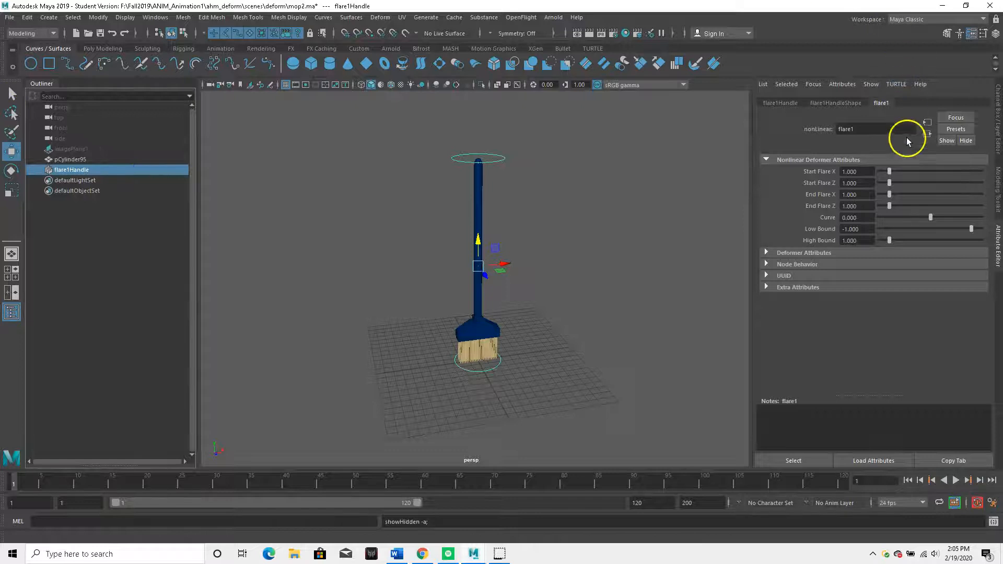
Widen the broom's bristle end by setting Start Flare X to about 2.216 and Start Flare Z to about 3.093
mouse_move(904, 175)
left_mouse_down()
mouse_move(920, 171)
mouse_move(901, 173)
left_mouse_up()
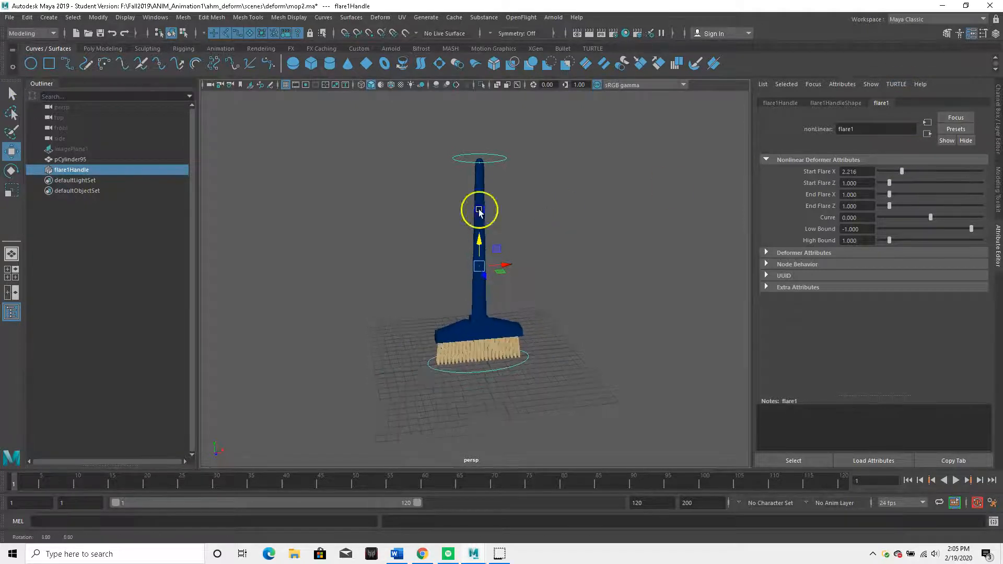
left_click_drag(539, 216, 413, 209, "alt")
left_click_drag(890, 183, 910, 184)
left_click_drag(578, 200, 685, 189, "alt")
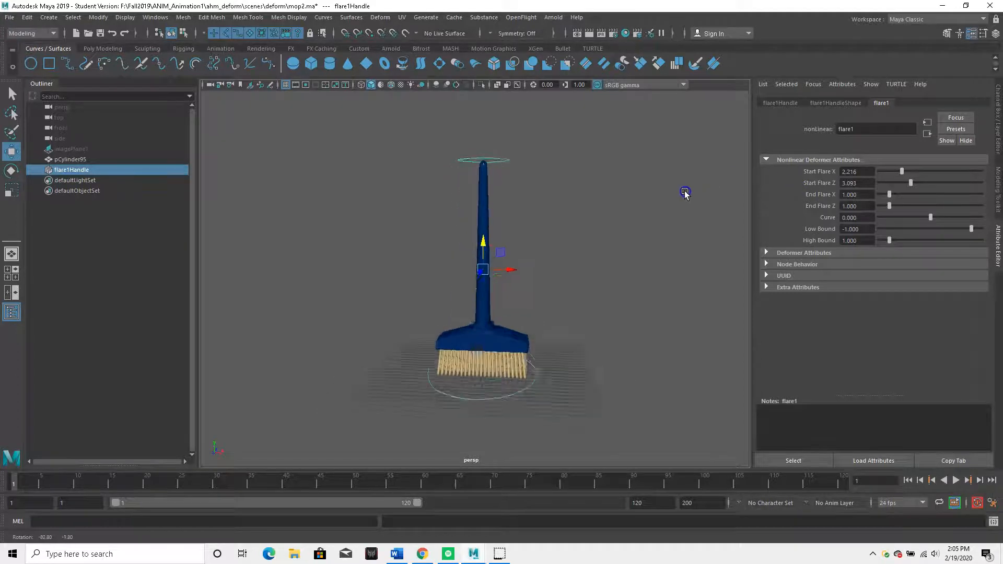
left_click_drag(701, 224, 707, 215, "alt")
Set the flare's End Flare X to about 2.732, End Flare Z to about 3.093 and Curve to about -1.021
left_click_drag(889, 194, 907, 213)
left_click_drag(653, 209, 446, 189, "alt")
left_click_drag(560, 194, 560, 168, "alt")
left_click_drag(931, 218, 895, 237)
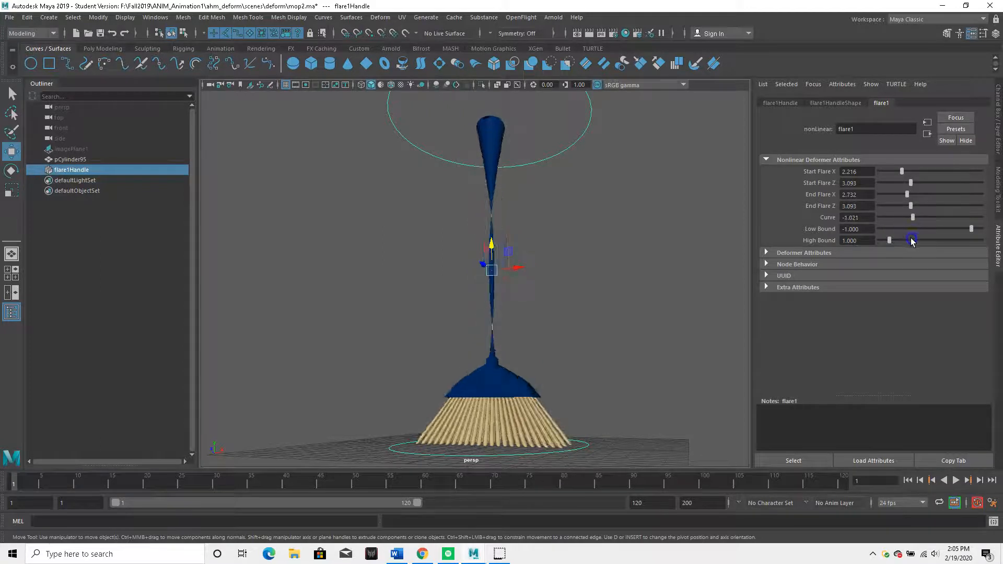
Set End Flare Z to about 3.711 and Curve to about 0.093, and try a low bound of about -0.258
left_click_drag(617, 261, 402, 281, "alt")
left_click(917, 207)
left_click_drag(924, 217, 935, 231)
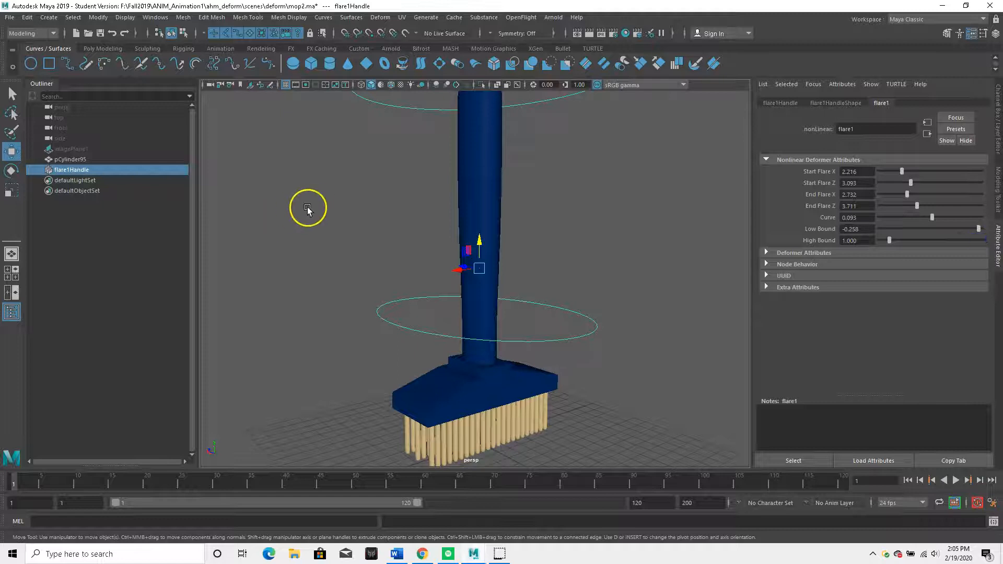
middle_click_drag(259, 164, 267, 190)
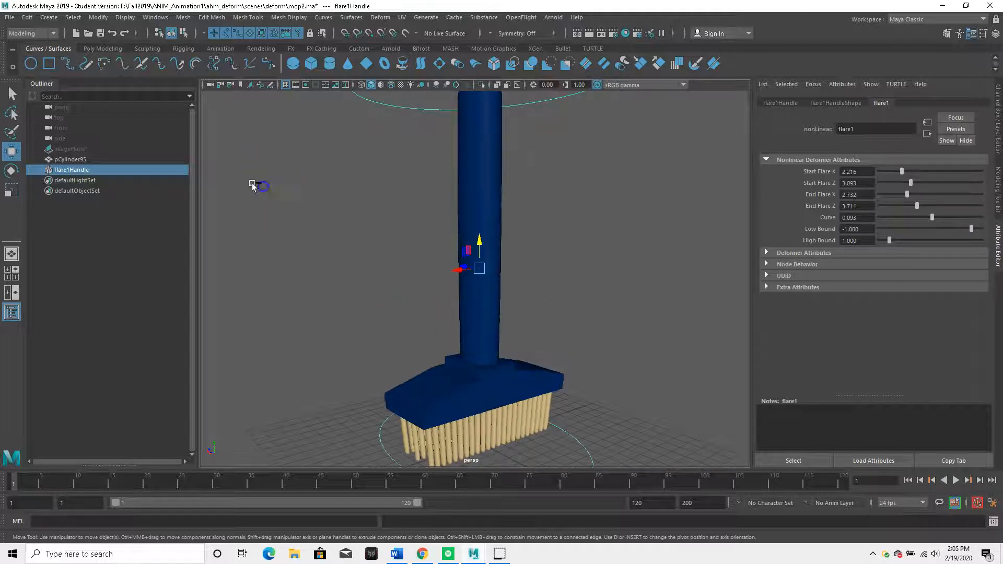
Delete the flare handle to remove the Flare deformer from the broom
left_click(133, 159, "ctrl")
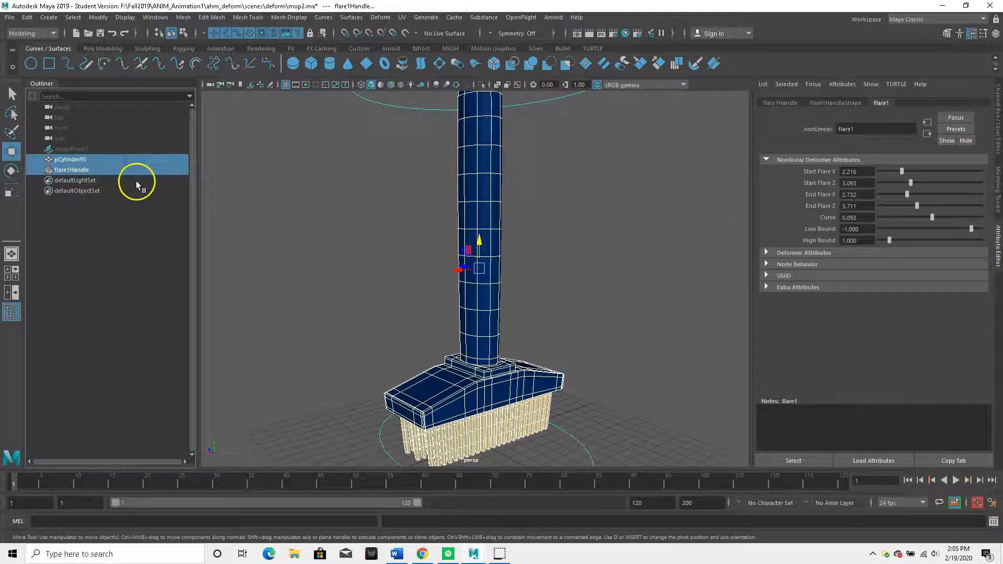
left_click(122, 170)
key("Delete")
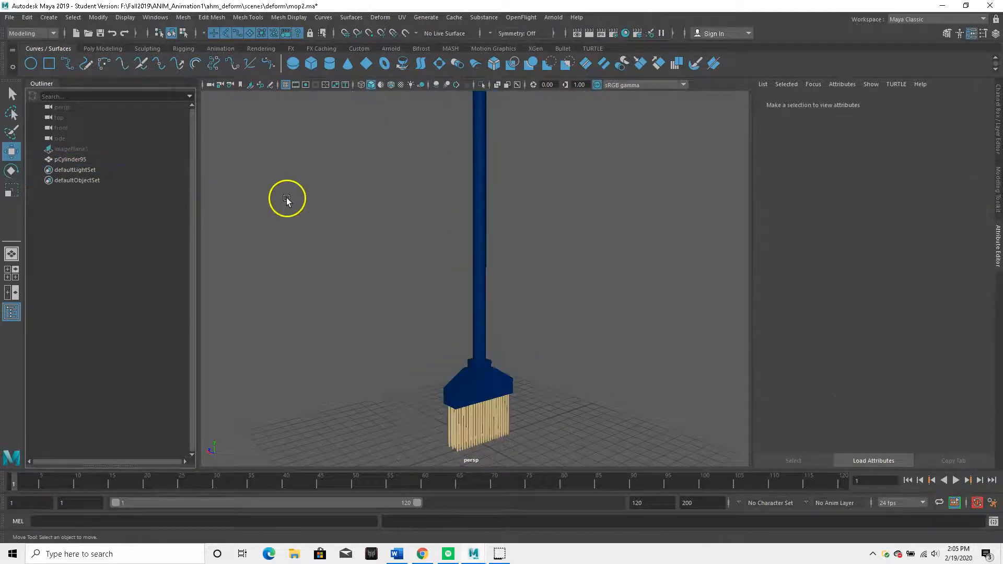
Add a nonlinear Sine deformer to the broom with an amplitude of about 0.412 and a wavelength of about 0.559
left_click(73, 159)
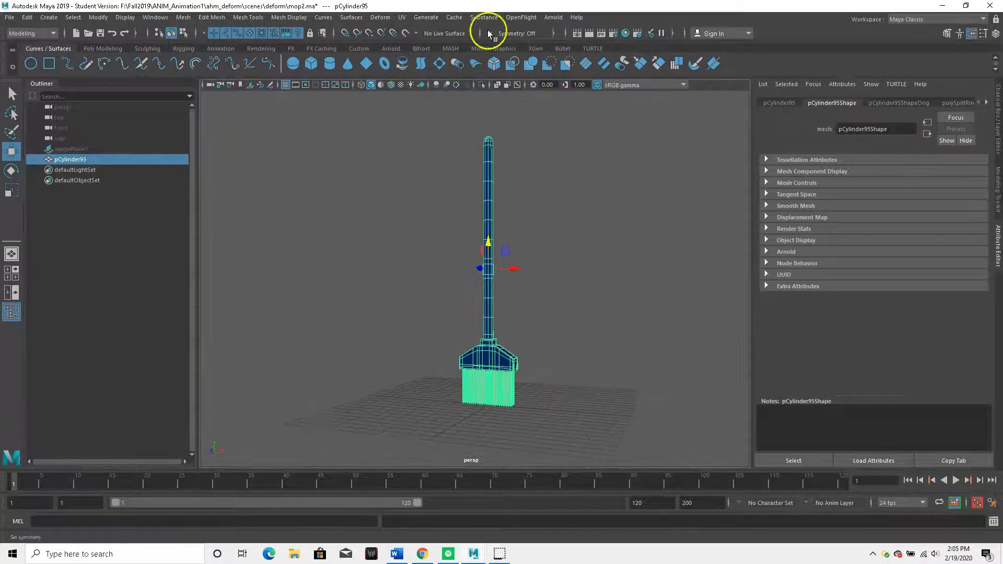
left_click(393, 20)
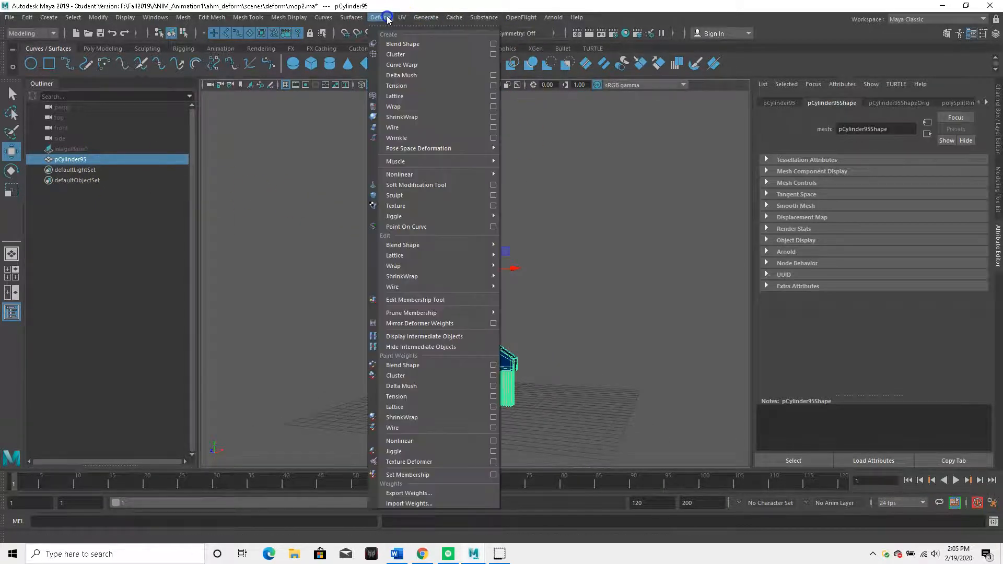
mouse_move(494, 173)
left_click(510, 195)
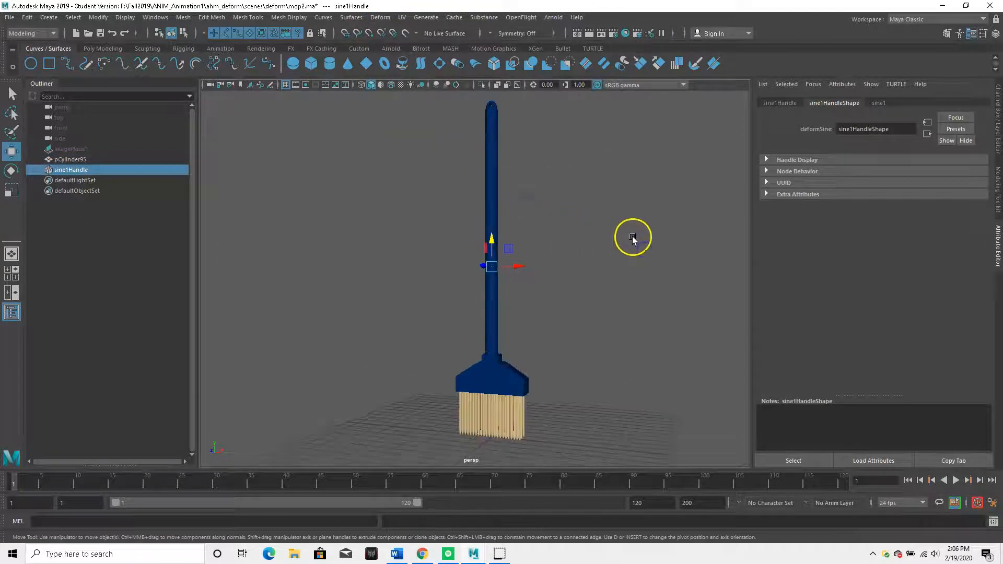
left_click(880, 104)
mouse_move(935, 173)
left_mouse_down()
mouse_move(911, 182)
mouse_move(956, 196)
mouse_move(884, 203)
left_mouse_up()
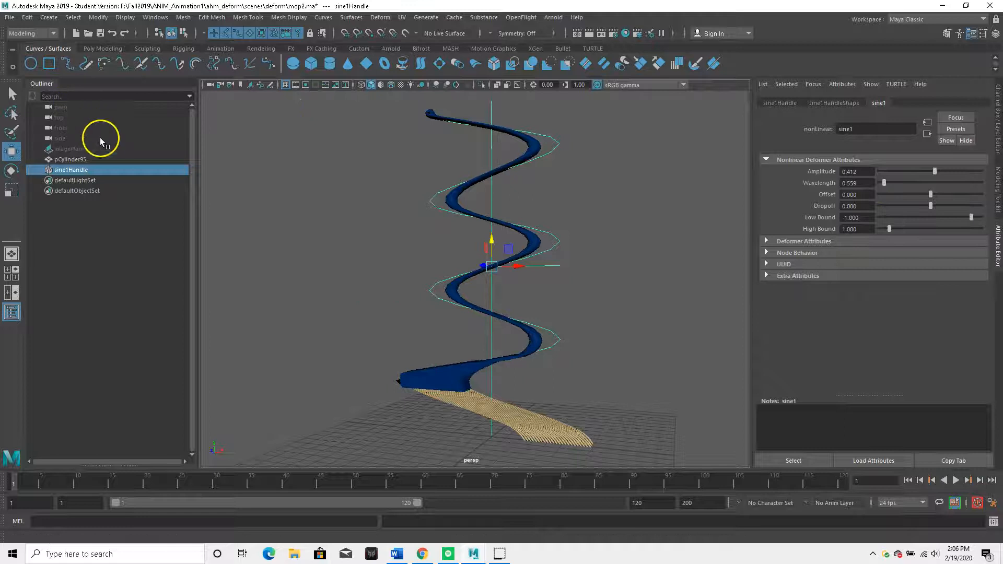
Hide the broom mesh and reduce the sine's wavelength to 0.1
left_click(102, 159)
key("ctrl+h")
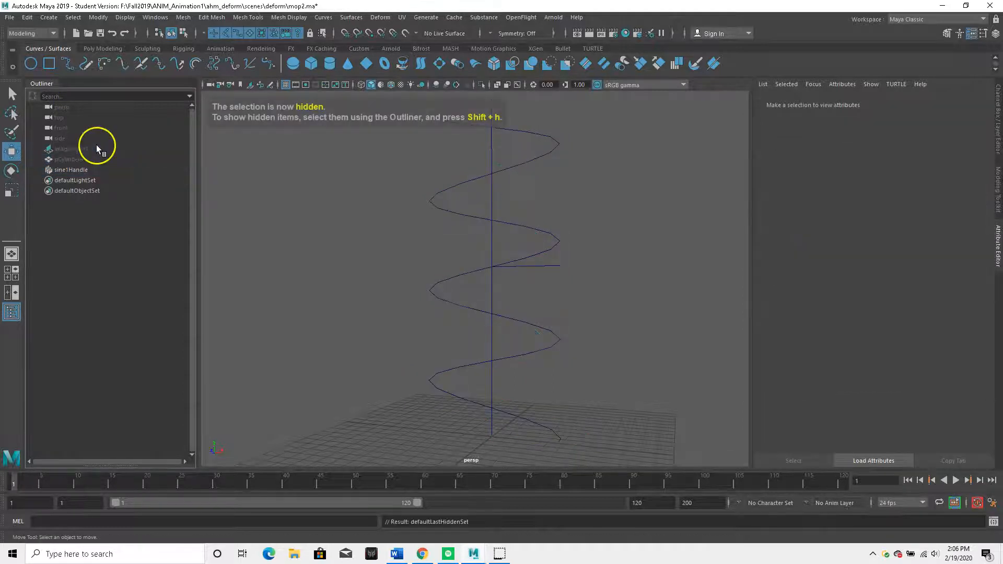
left_click(120, 170)
mouse_move(884, 183)
left_mouse_down()
mouse_move(956, 184)
mouse_move(878, 191)
left_mouse_up()
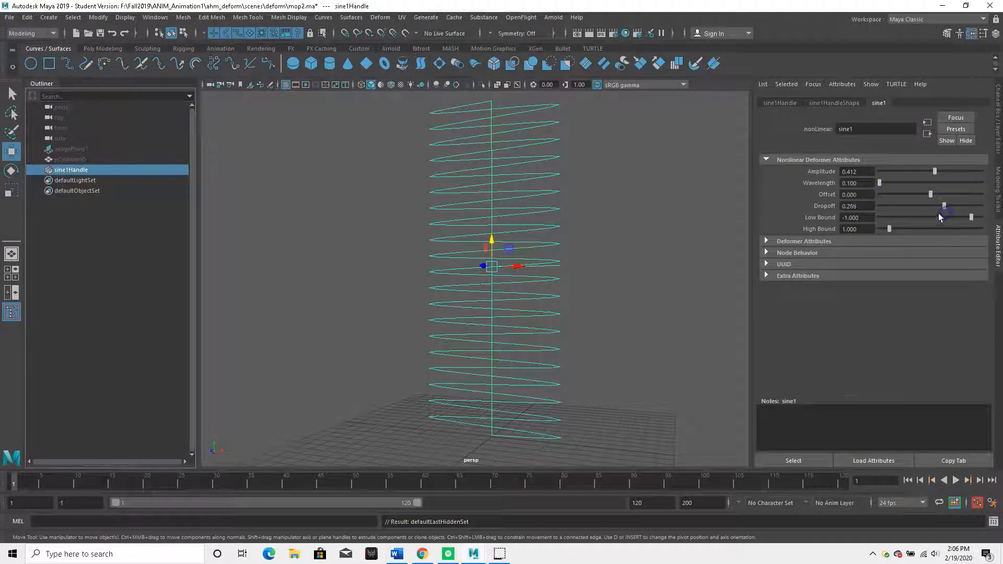
Try different low and high bounds on the sine, including a low bound of about -2.185, and undo them
left_click_drag(933, 199, 960, 222)
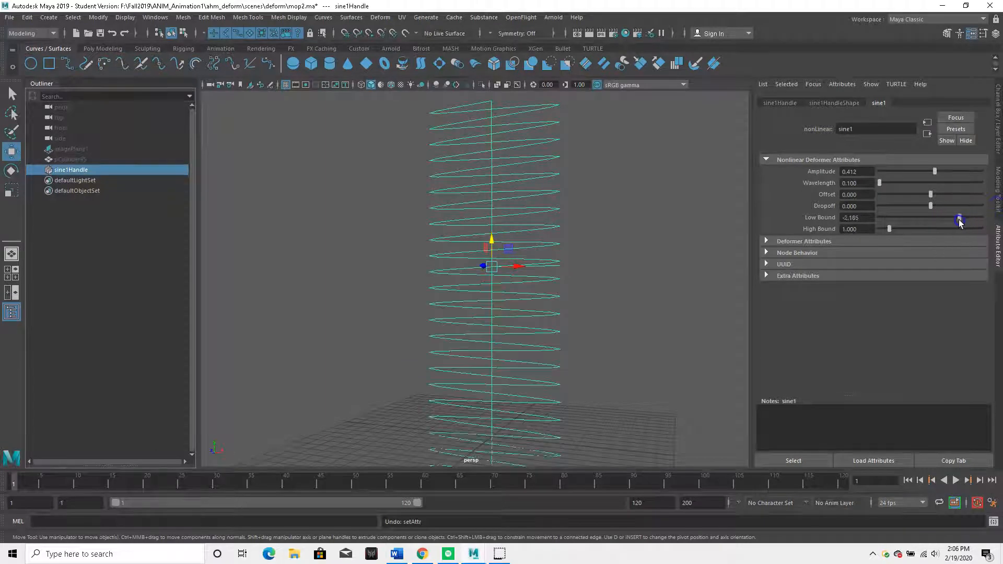
left_click_drag(890, 232, 877, 233)
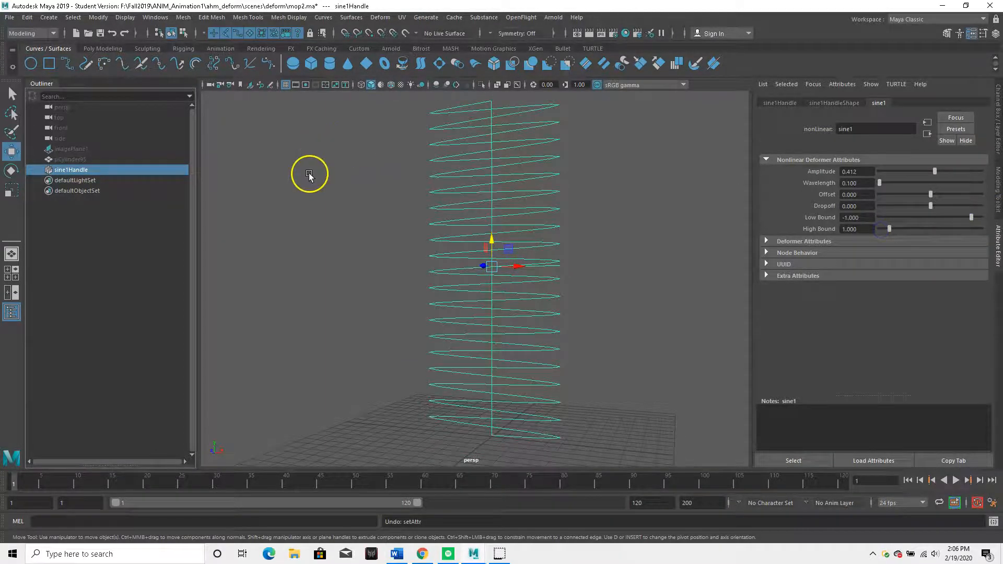
Unhide the broom and set the sine's low bound to 0, amplitude to about 0.103, wavelength to 0.763 and offset to 2.062
left_click(139, 157)
key("shift+h")
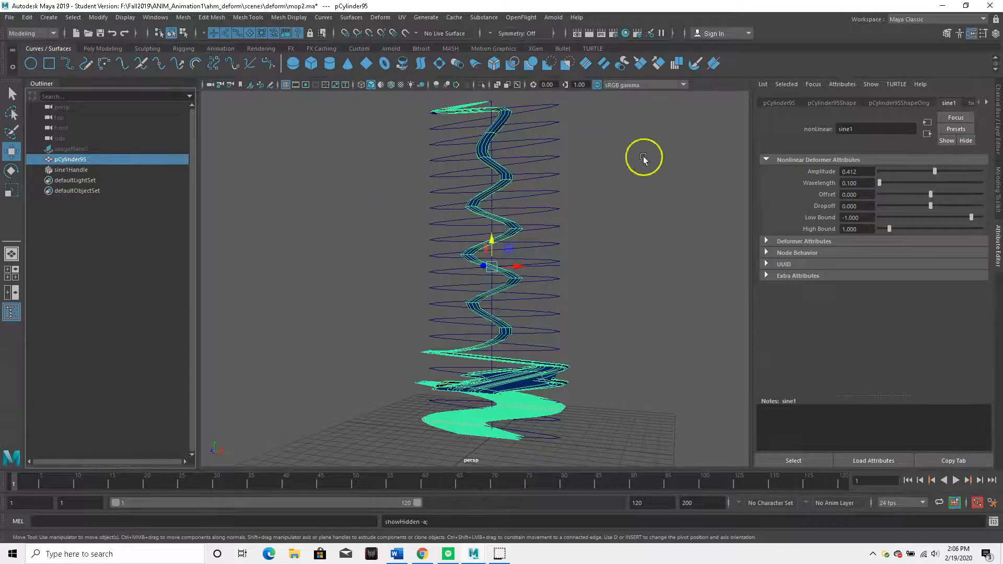
left_click_drag(975, 218, 998, 221)
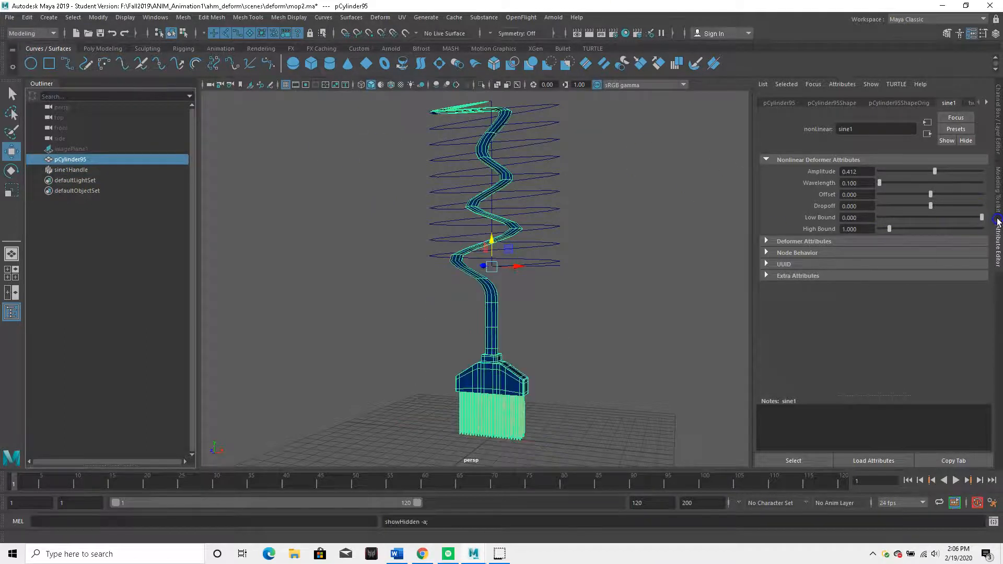
mouse_move(934, 172)
left_mouse_down()
mouse_move(949, 171)
mouse_move(898, 182)
mouse_move(924, 189)
mouse_move(878, 184)
mouse_move(941, 195)
left_mouse_up()
Try moving the broom down through the sine deformer and undo the move
left_click_drag(493, 234, 493, 263)
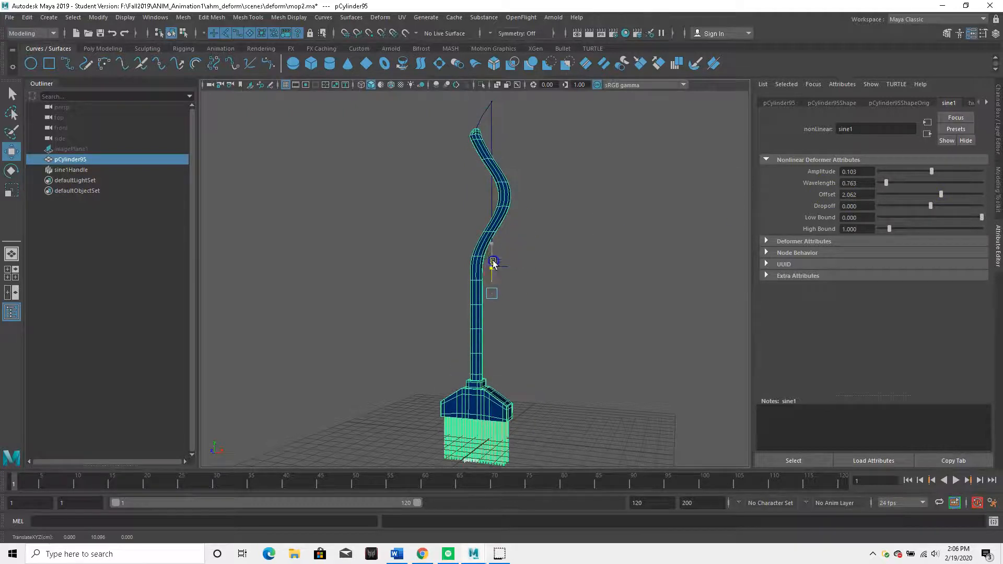
key("ctrl+z")
Set the sine's low bound to about -0.206, key the selected broom at frame 1, and try advancing to frame 120
left_click_drag(980, 221, 979, 222)
key("s")
left_click_drag(149, 485, 996, 425)
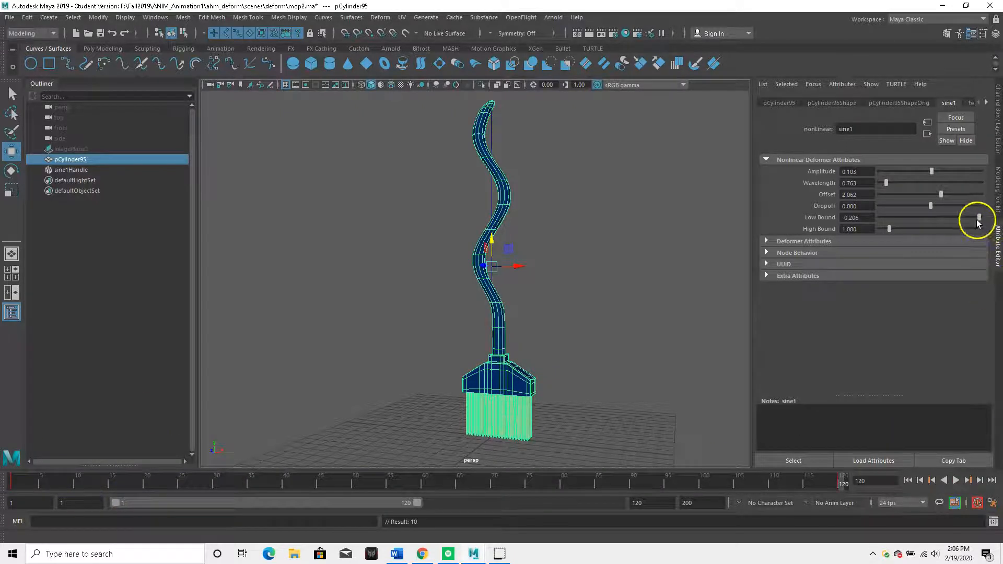
key("ctrl+z")
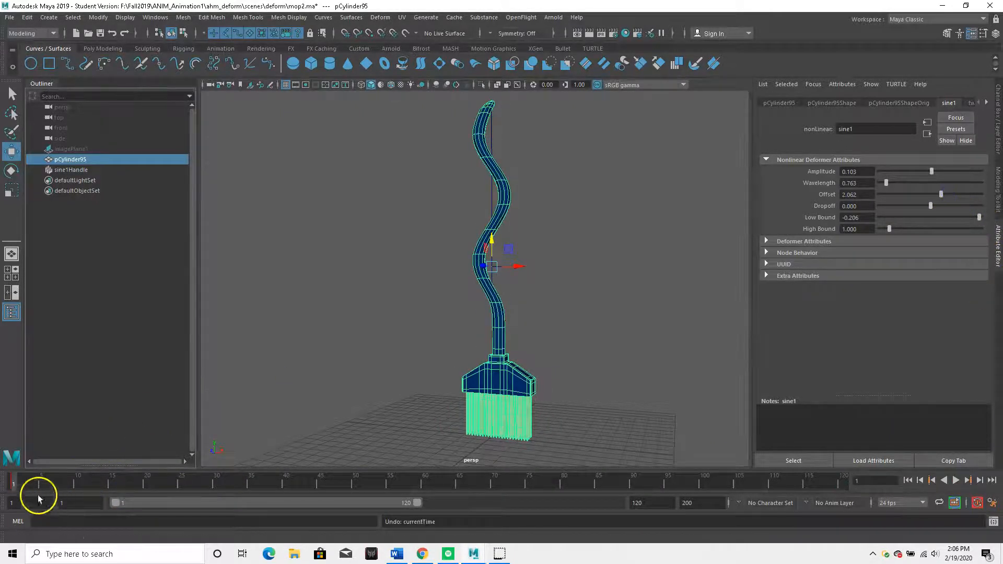
Key the sine's Offset attribute and play back the broom's wave animation
right_click(838, 201)
left_click(846, 208)
left_click(956, 480)
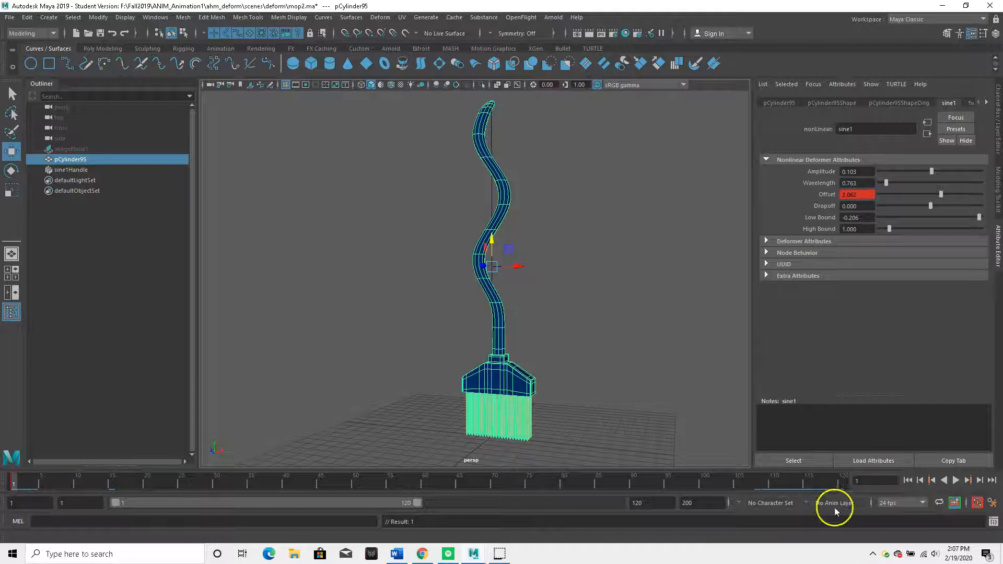
left_click(956, 480)
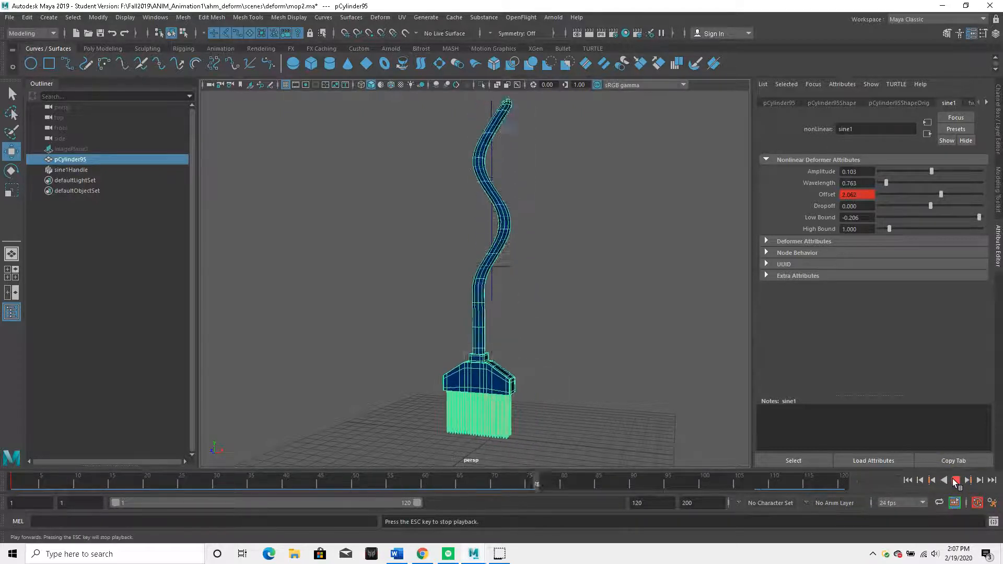
key("Escape")
Undo the offset animation and the low bound and offset changes on the sine
key("ctrl+z")
key("ctrl+z")
key("ctrl+z")
key("ctrl+z")
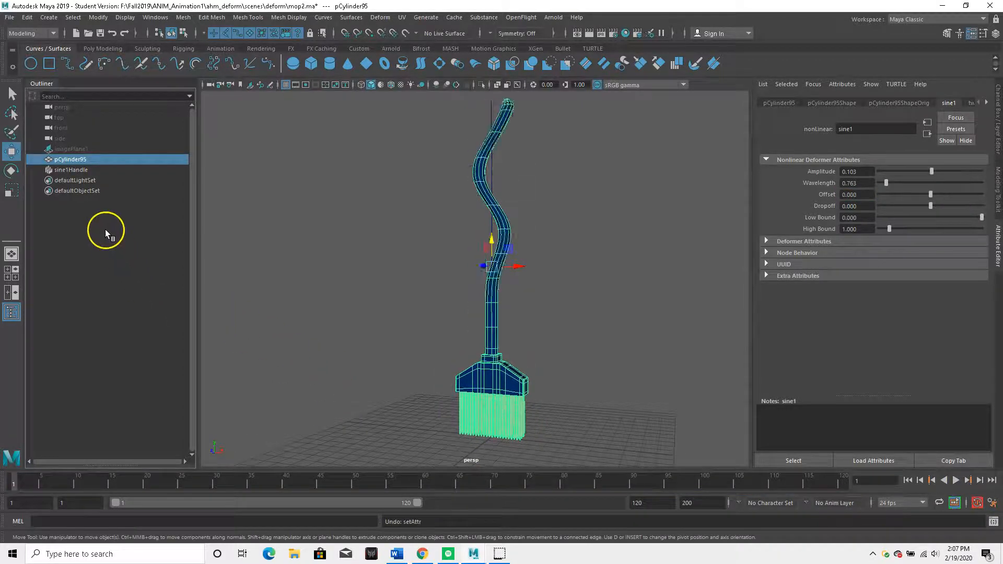
left_click(74, 169, "ctrl")
key("Delete")
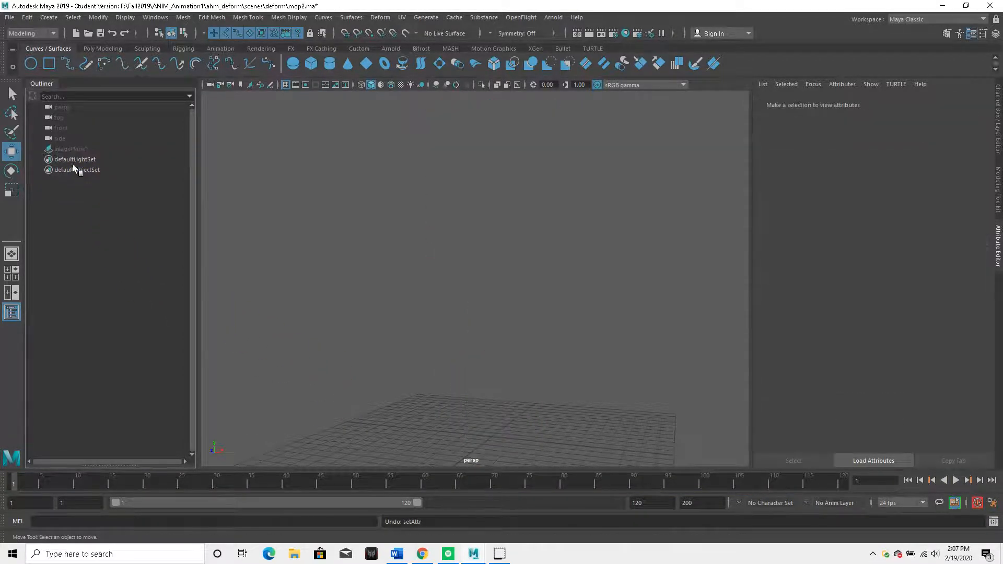
key("ctrl+z")
Delete the sine deformer handle, apply a nonlinear Squash deformer to the broom, and show the squash attributes
left_click(77, 170)
key("Delete")
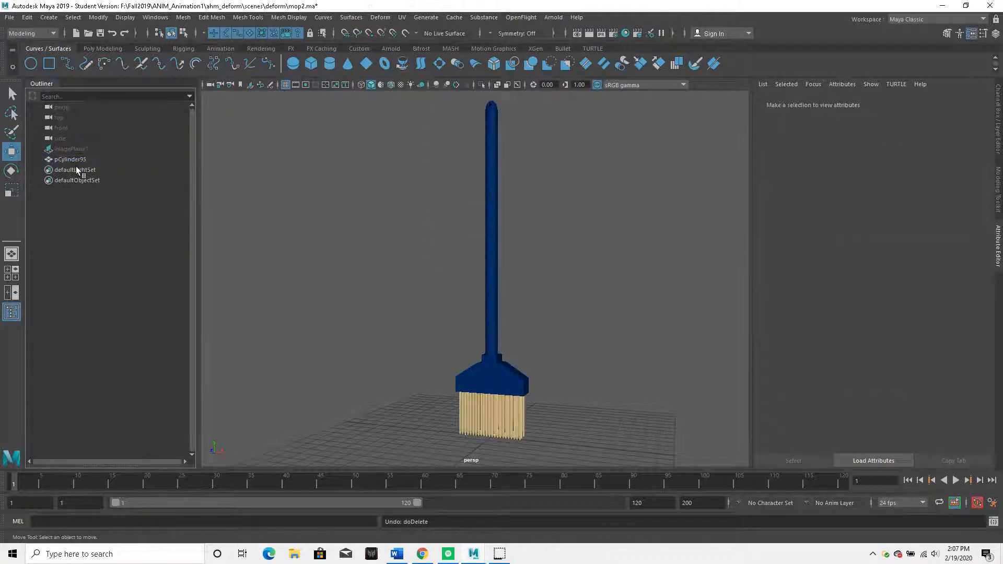
left_click(73, 160)
left_click(386, 18)
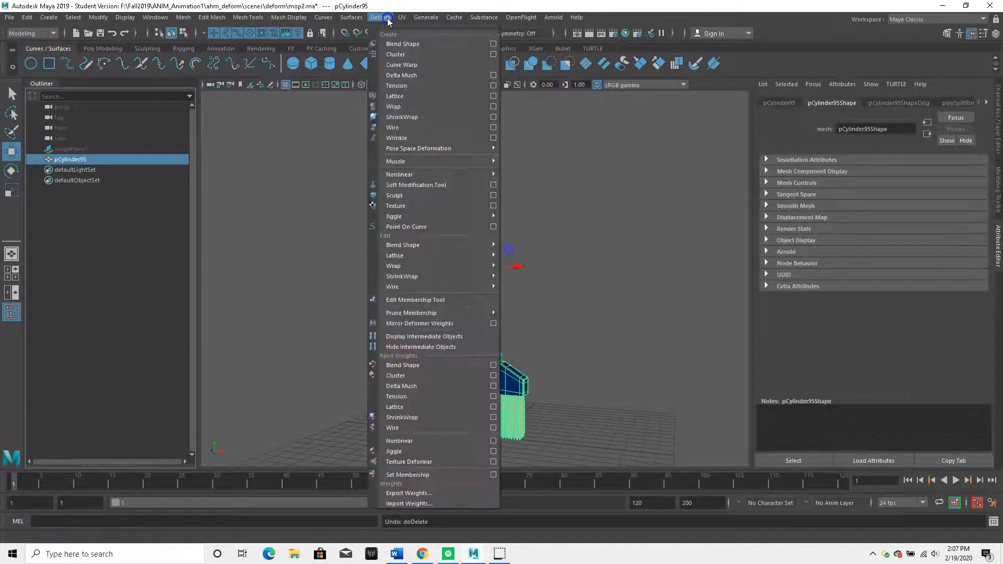
left_click(491, 174)
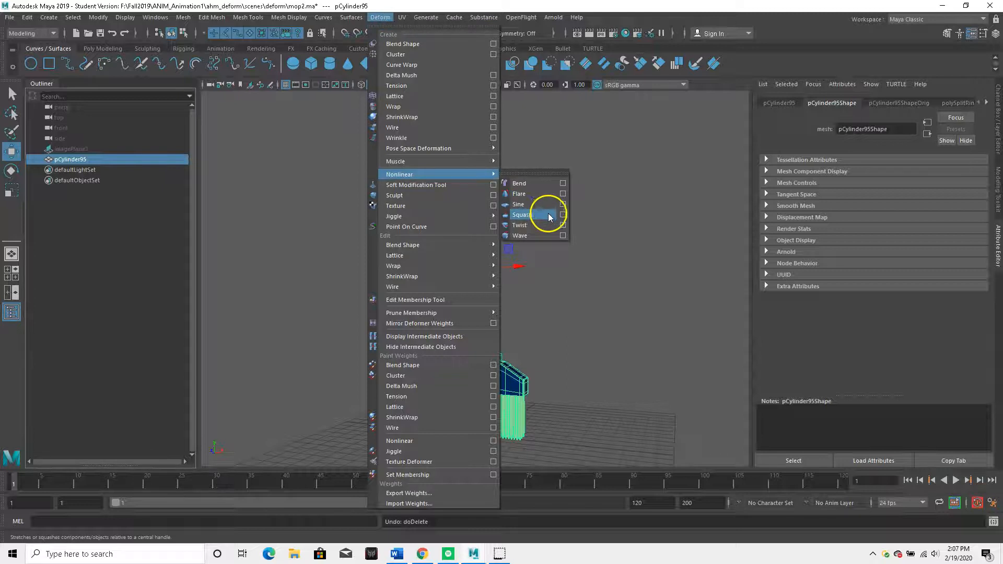
left_click(549, 216)
left_click(899, 103)
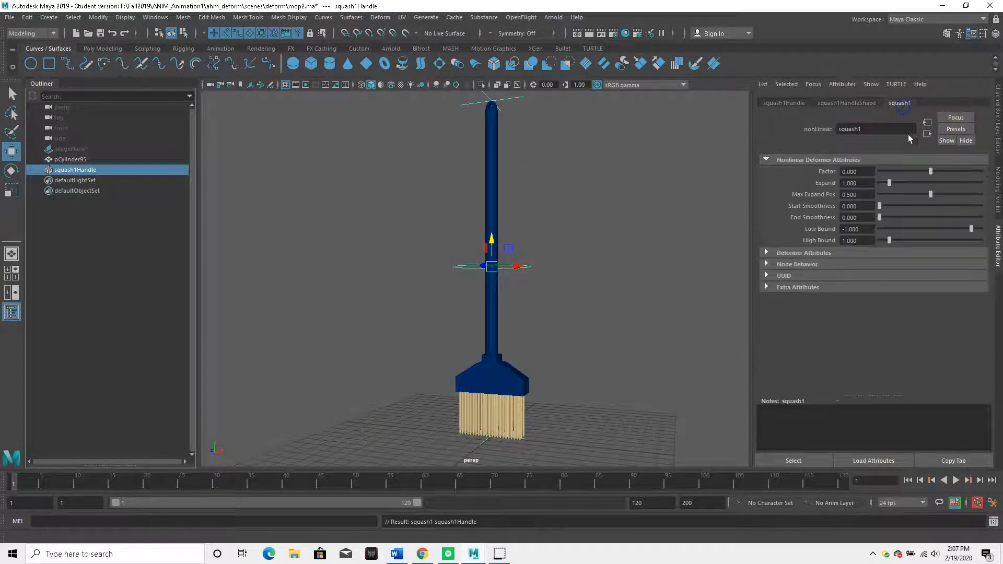
Set the squash's Factor to about -1.753 and try out lower Expand and higher End Smoothness values
left_click_drag(938, 177, 917, 171)
left_click_drag(418, 271, 512, 309, "alt")
mouse_move(920, 172)
left_mouse_down()
mouse_move(929, 181)
mouse_move(886, 189)
left_mouse_up()
left_click_drag(512, 216, 563, 194, "alt")
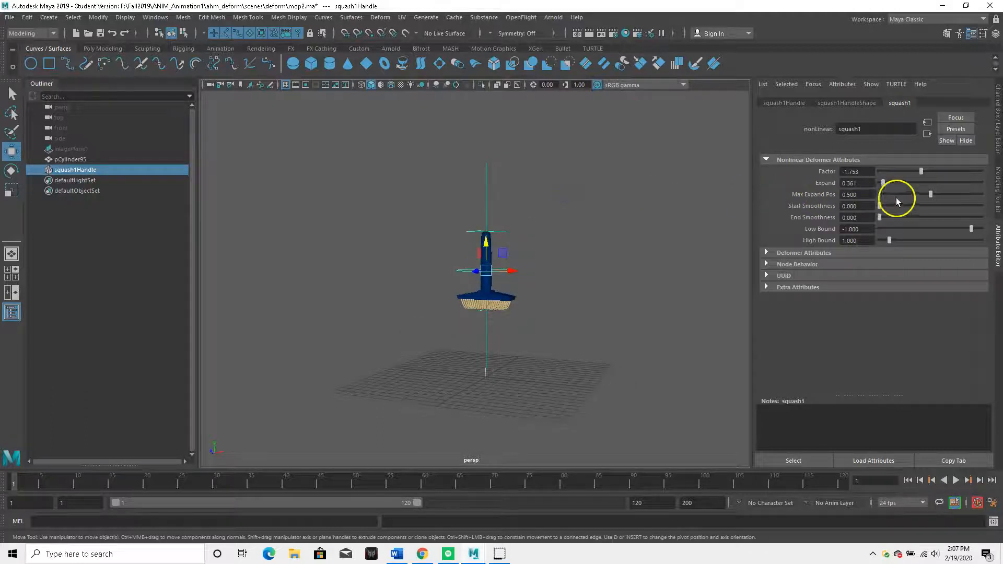
left_click_drag(887, 187, 885, 189)
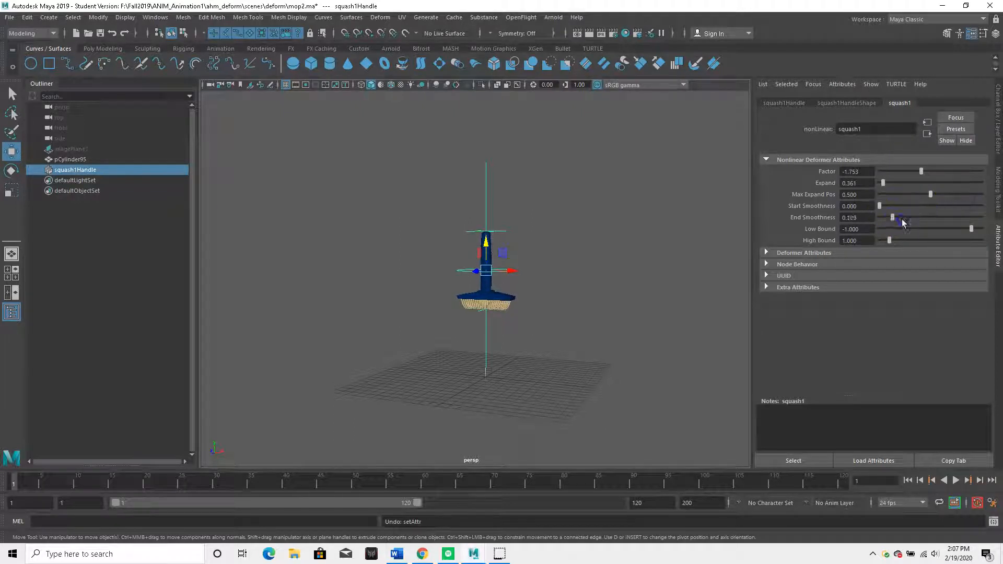
mouse_move(423, 199)
left_mouse_down("alt")
mouse_move(376, 218)
mouse_move(439, 276)
left_mouse_up("alt")
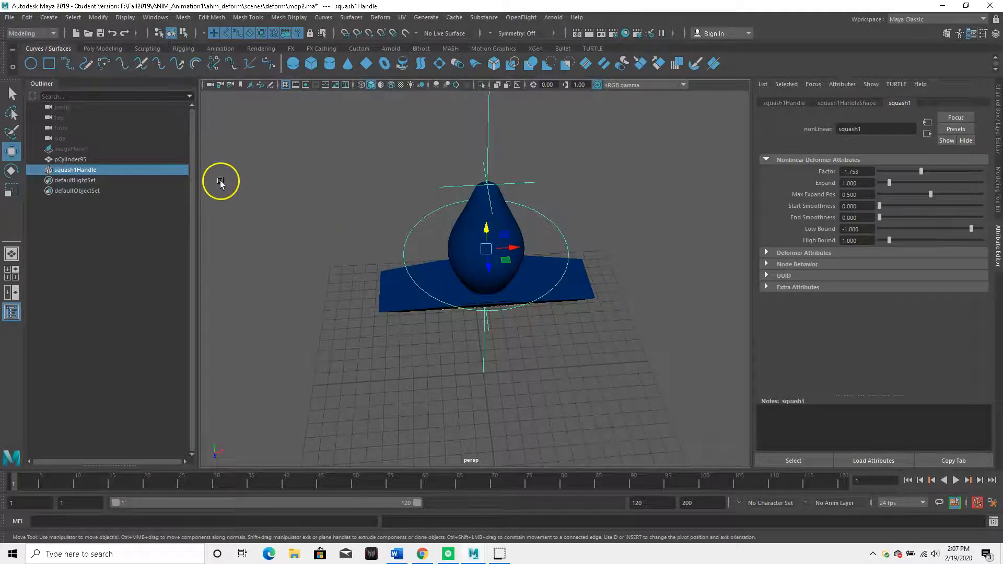
Hide the broom so that only the squash deformer handle is displayed
left_click(176, 158)
key("ctrl+h")
left_click_drag(406, 192, 495, 244, "alt")
Set the squash's Factor to about -1.443, Expand to about 1.34, Low Bound to about -3.196, and High Bound to about 4.3
left_click(523, 258)
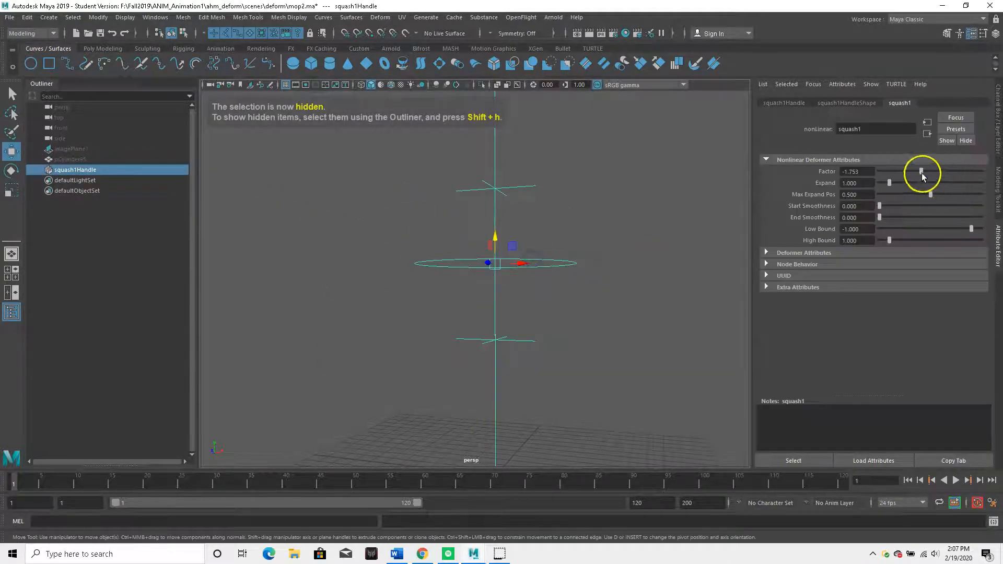
left_click_drag(940, 173, 936, 194)
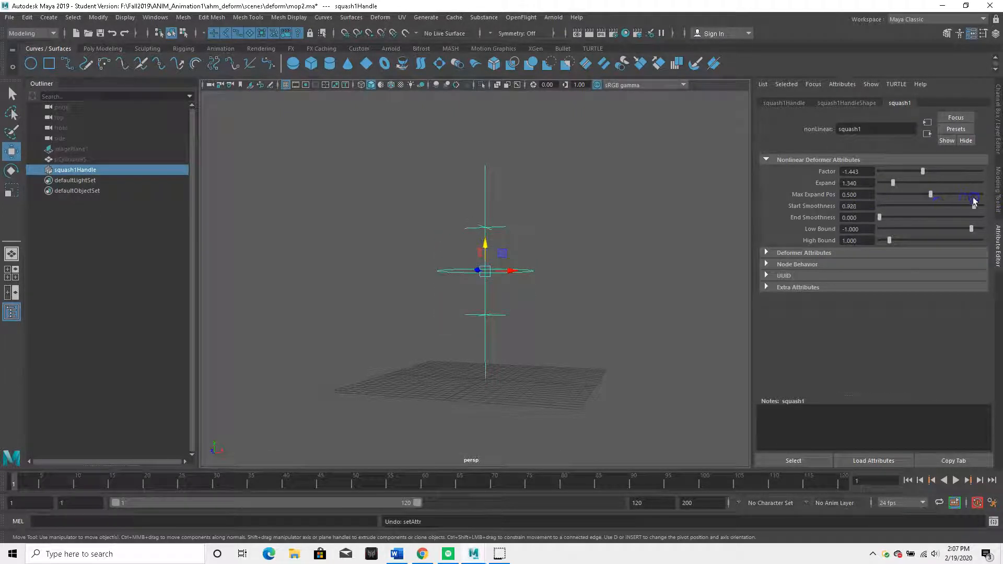
mouse_move(971, 228)
left_mouse_down()
mouse_move(987, 225)
mouse_move(960, 228)
left_mouse_up()
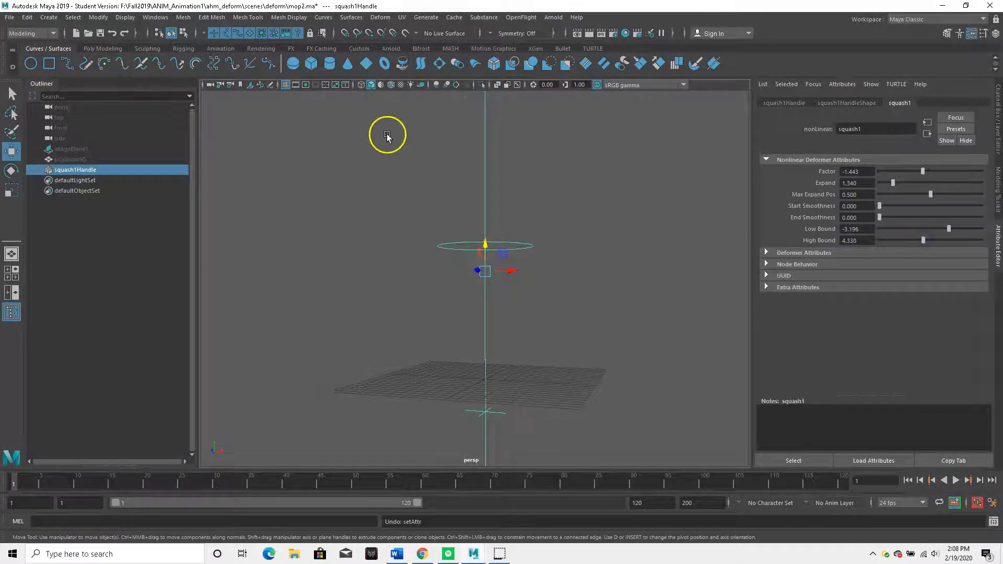
Delete the squash deformer handle and unhide the broom
key("Delete")
left_click(85, 159)
key("shift+h")
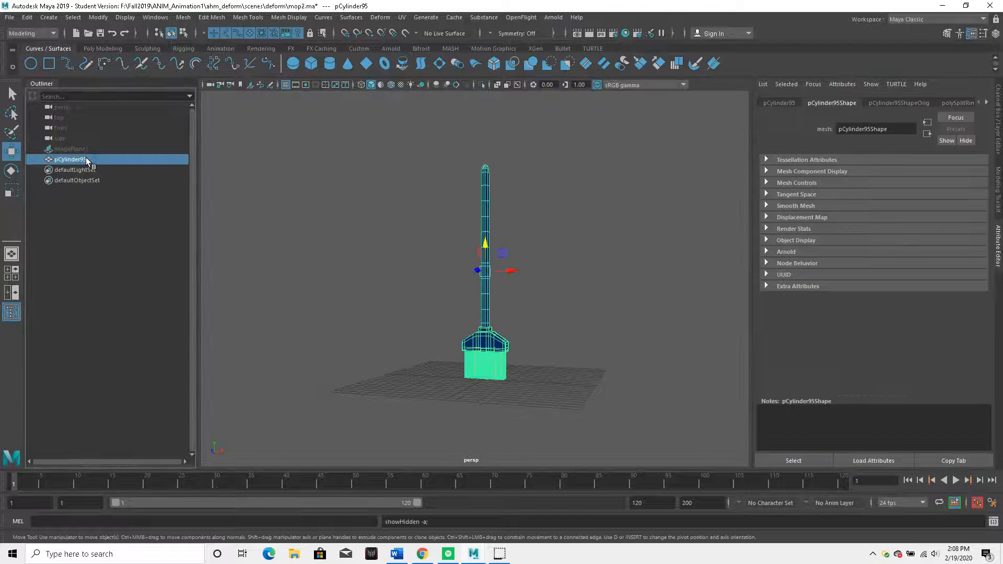
Apply a nonlinear Twist deformer to the broom with Start Angle about 540.470 and End Angle 859.437
left_click(381, 17)
mouse_move(460, 174)
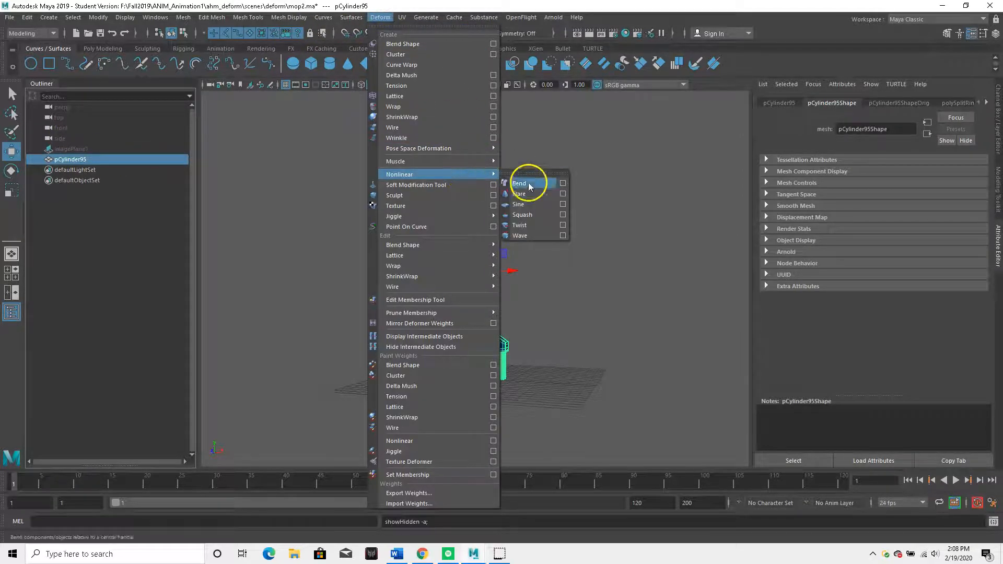
left_click(554, 227)
left_click(883, 103)
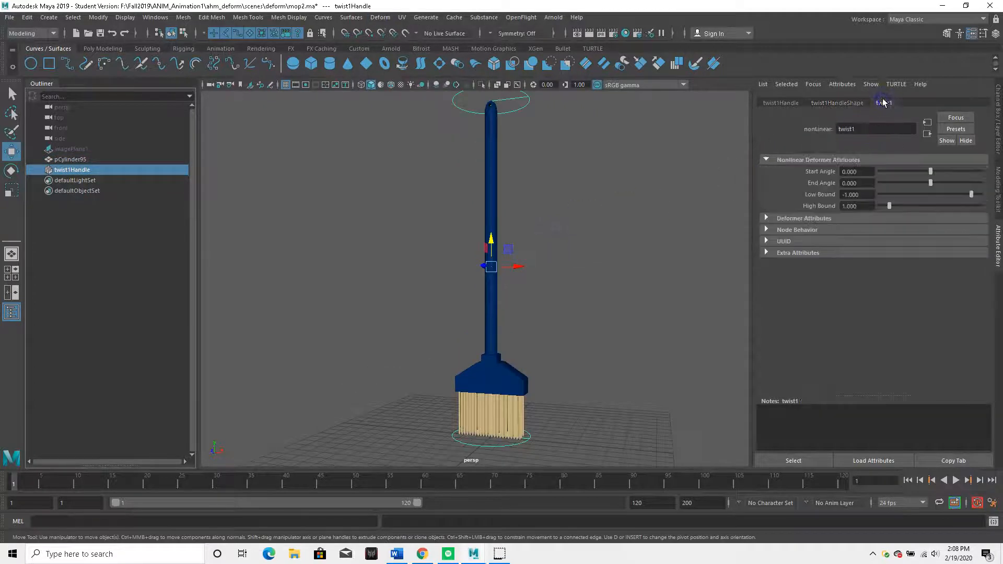
mouse_move(945, 173)
left_mouse_down()
mouse_move(877, 187)
mouse_move(950, 197)
mouse_move(940, 204)
mouse_move(935, 176)
mouse_move(906, 177)
mouse_move(989, 189)
left_mouse_up()
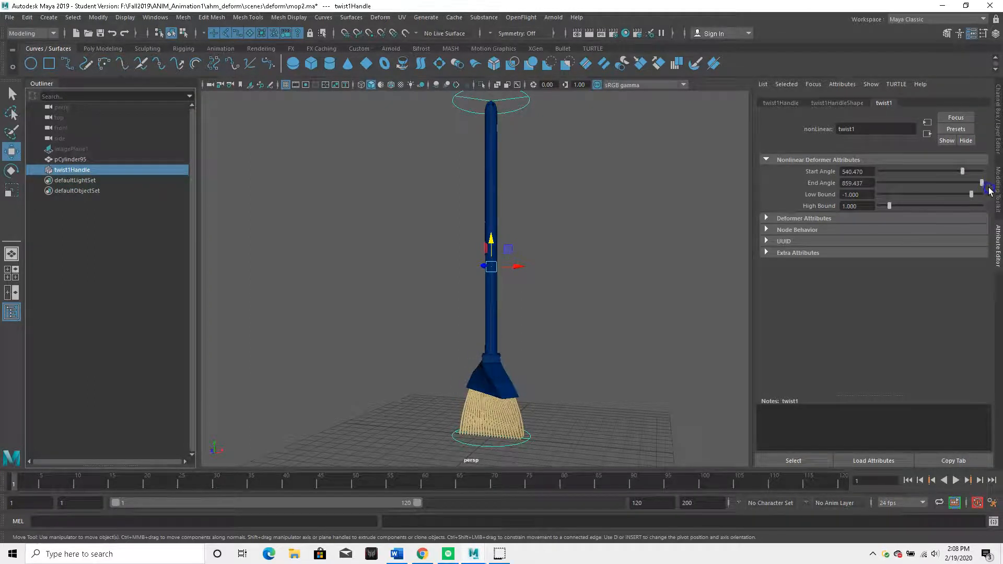
Set the twist's Start Angle to -859.437 with the broom selected, and inspect the twisted edges along its handle
left_click(496, 166)
scroll(497, 165, "up", 8)
left_click_drag(511, 164, 523, 211, "alt")
scroll(523, 211, "down", 5)
left_click_drag(968, 173, 879, 172)
left_click_drag(578, 206, 487, 186, "alt")
middle_click_drag(551, 211, 405, 287, "alt")
scroll(405, 290, "up", 5)
middle_click_drag(472, 190, 476, 296, "alt")
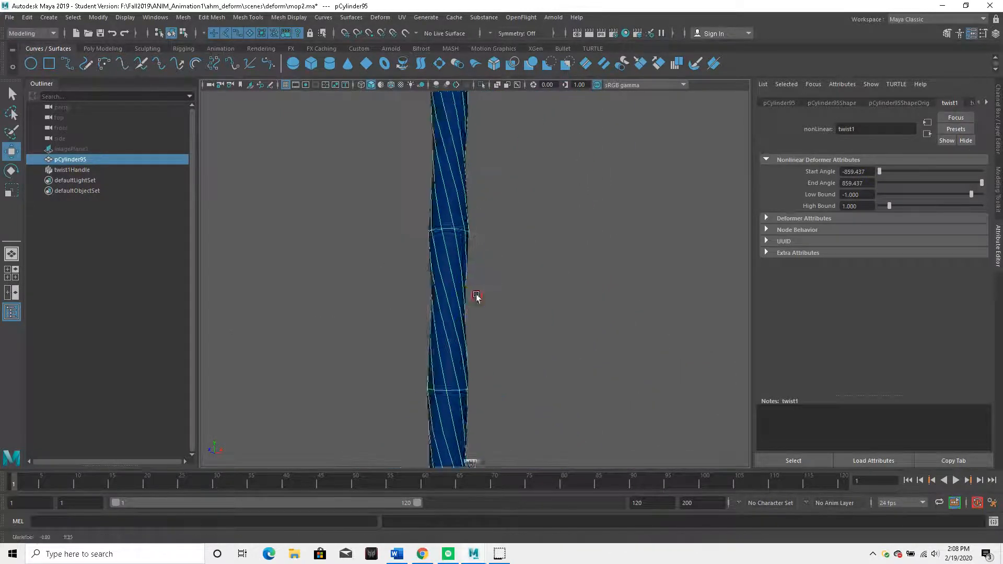
Set the twist's Start Angle to 859.437 and view the whole broom
scroll(476, 296, "down", 3)
left_click_drag(911, 180, 998, 220)
scroll(424, 230, "down", 5)
scroll(424, 230, "down", 3)
middle_click_drag(428, 246, 436, 308, "alt")
left_click_drag(437, 308, 501, 315, "alt")
scroll(480, 297, "down", 4)
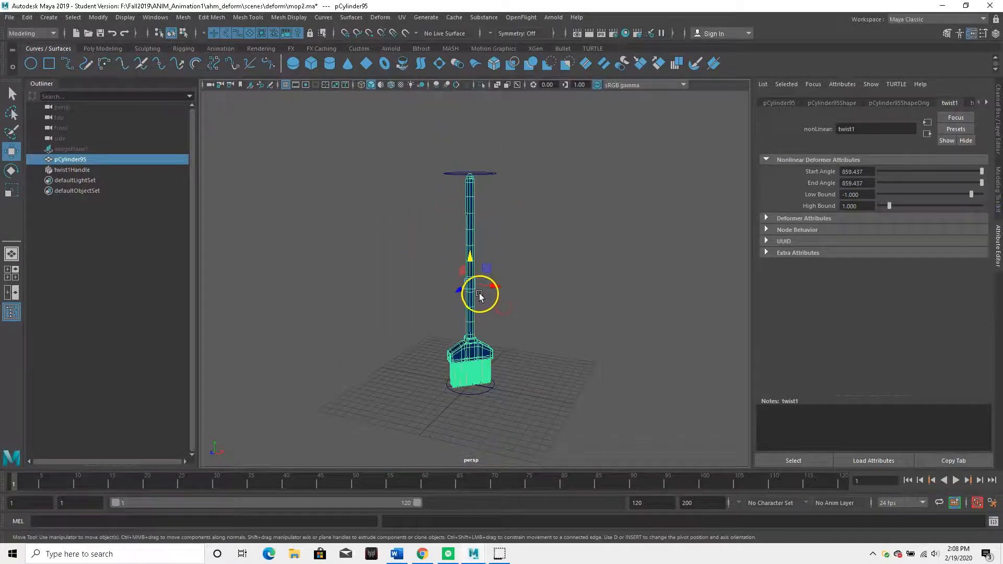
Delete the twist deformer handle, apply a nonlinear Wave deformer to the broom, and show the wave attributes
left_click(160, 170)
key("Delete")
left_click(123, 159)
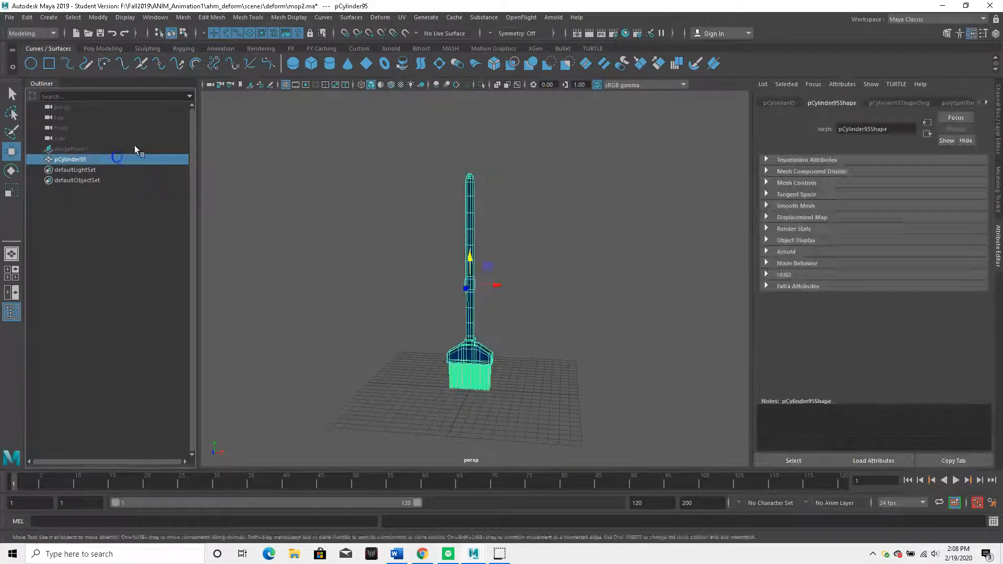
left_click(378, 18)
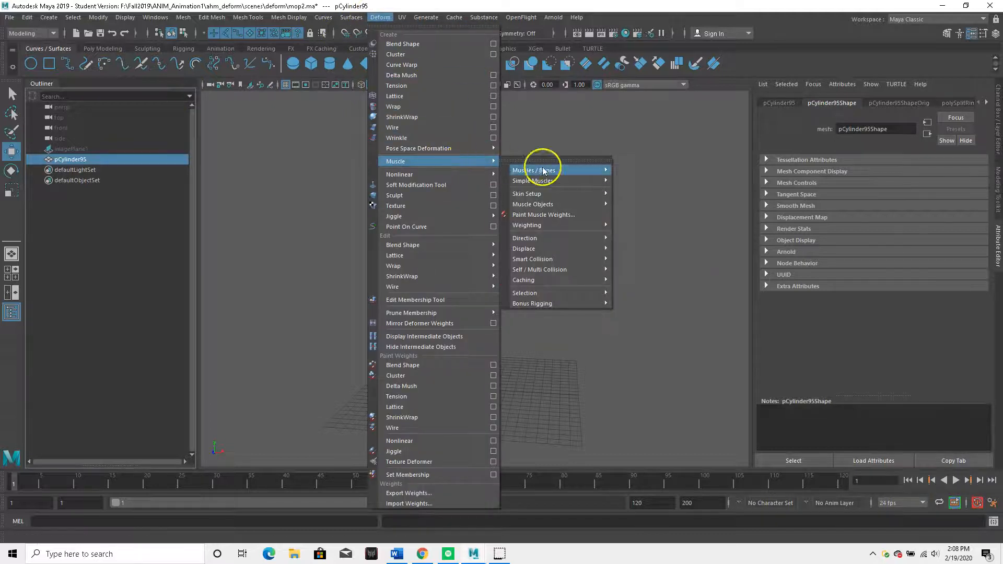
mouse_move(477, 168)
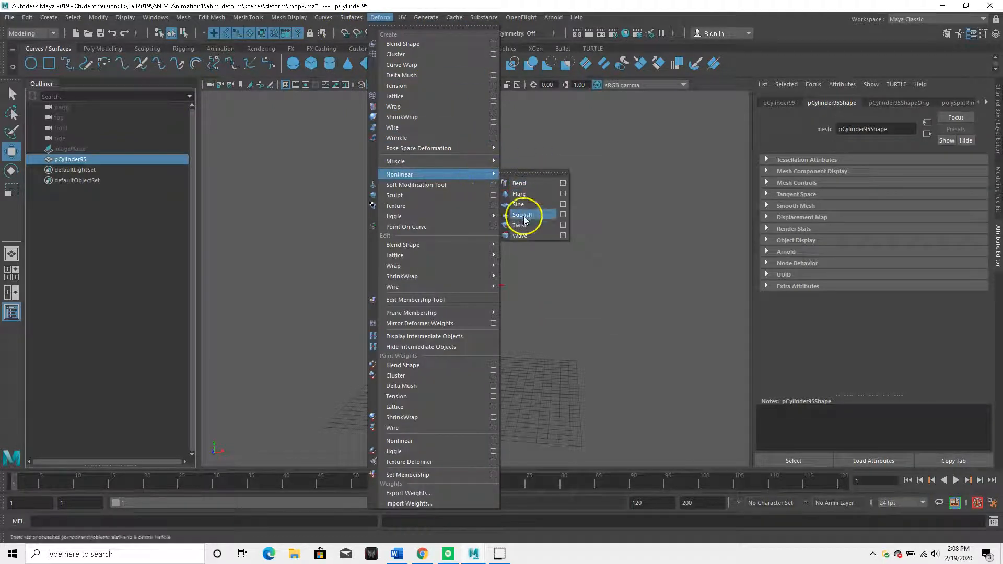
left_click(527, 234)
left_click(889, 104)
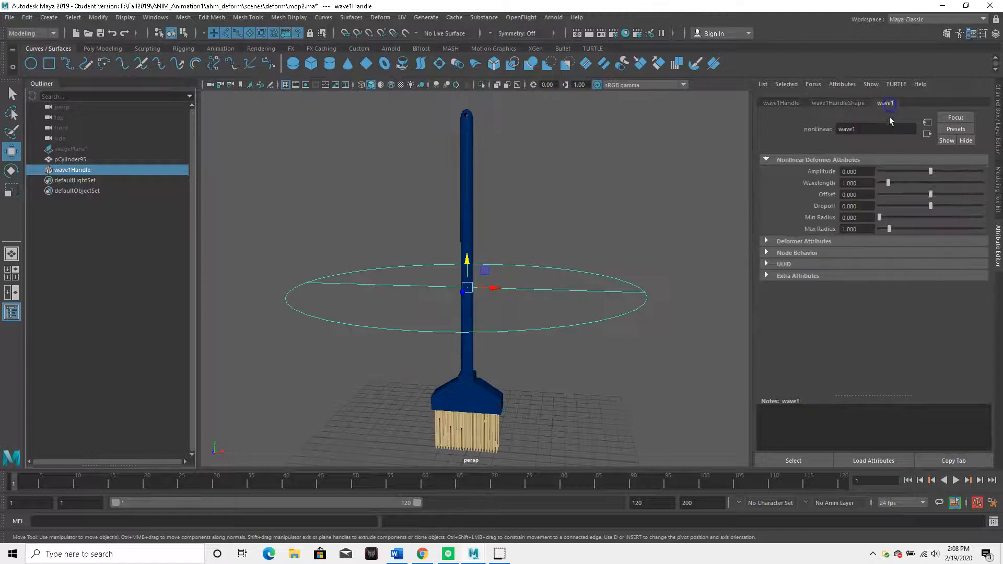
Set the wave's Amplitude to about 0.206 and its Offset to -10
mouse_move(932, 170)
left_mouse_down()
mouse_move(952, 167)
mouse_move(932, 169)
mouse_move(921, 196)
mouse_move(871, 204)
left_mouse_up()
scroll(530, 202, "down", 2)
scroll(531, 203, "down", 1)
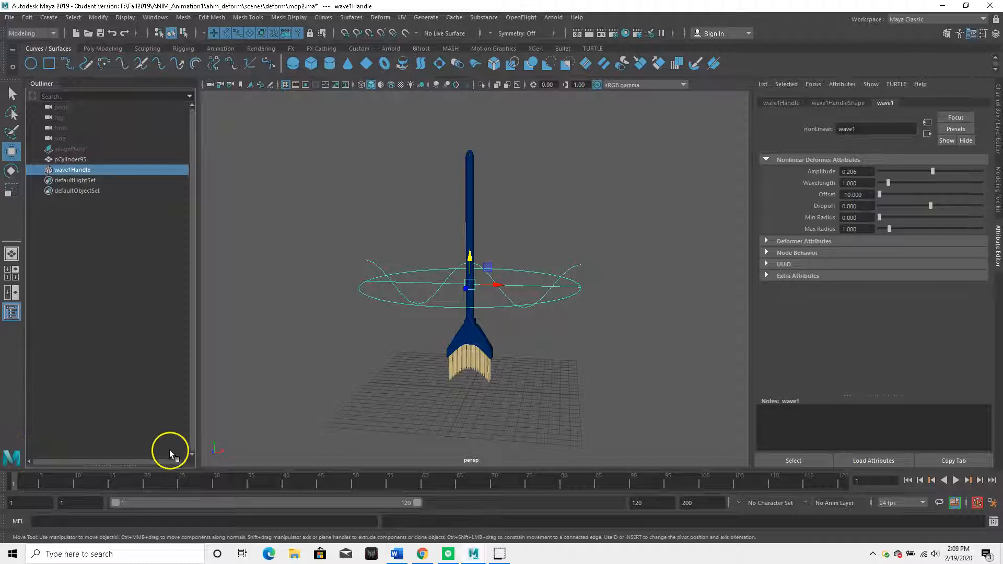
right_click(826, 187)
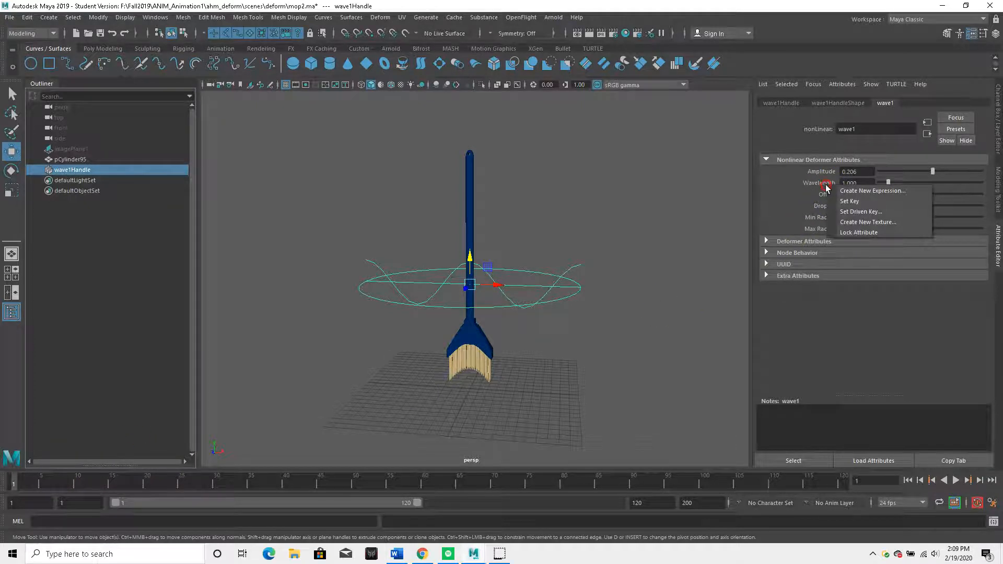
left_click(839, 201)
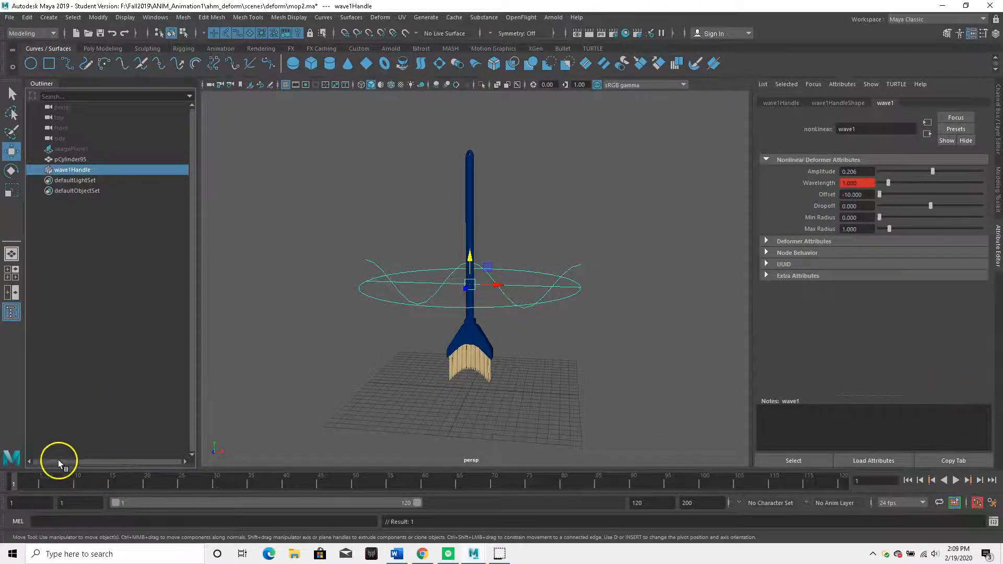
left_click_drag(59, 480, 91, 485)
left_click_drag(212, 493, 286, 496)
key("ctrl+z")
key("ctrl+z")
Key the wave's Offset of -10 at frame 1 and set the Offset to about 3.093 at frame 62
right_click(829, 194)
left_click(832, 212)
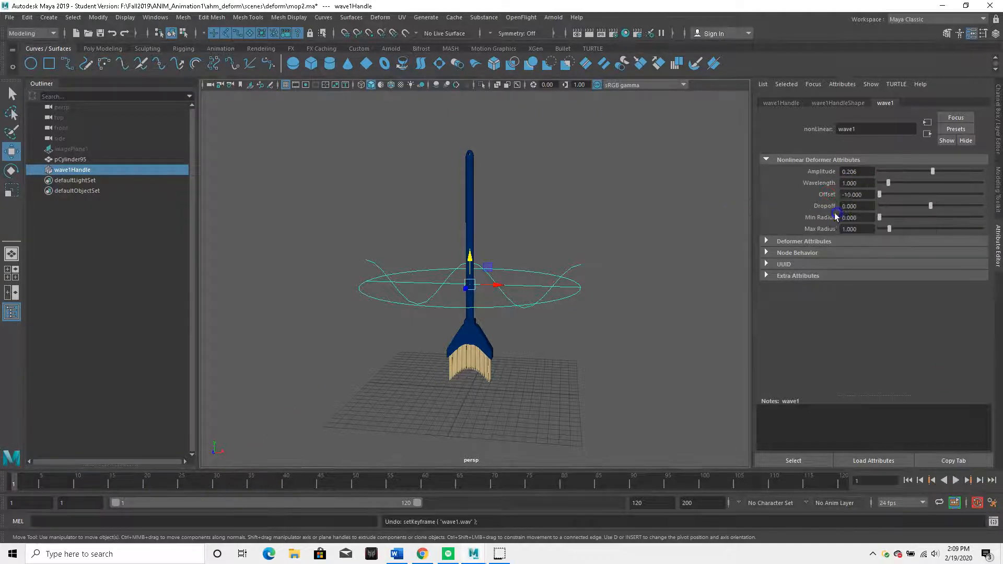
left_click_drag(18, 492, 439, 497)
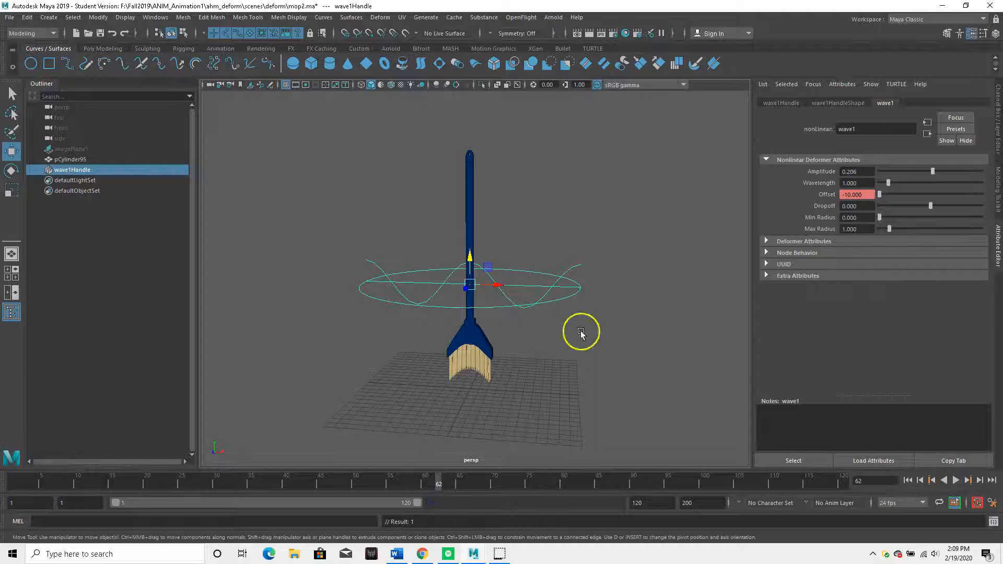
left_click_drag(879, 194, 945, 203)
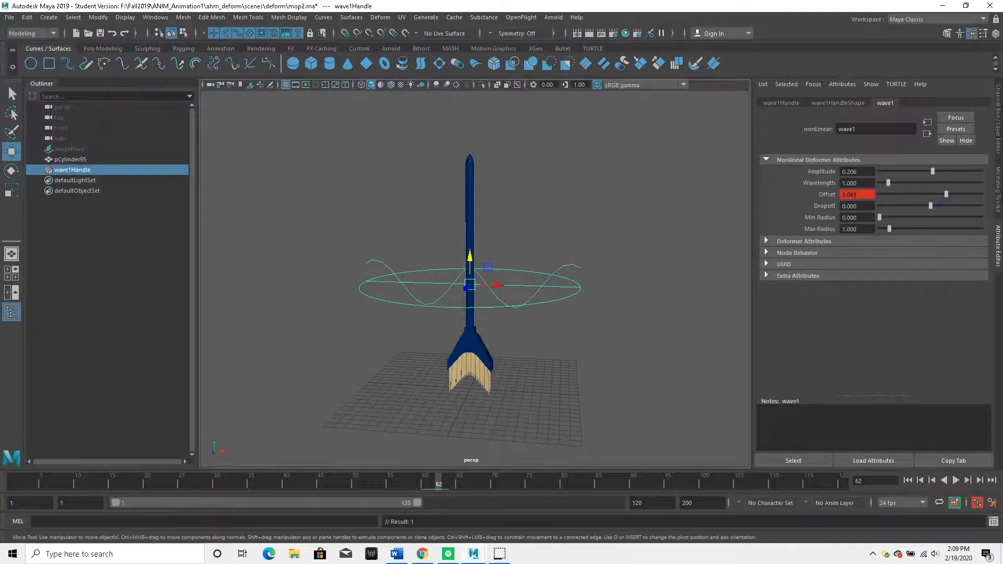